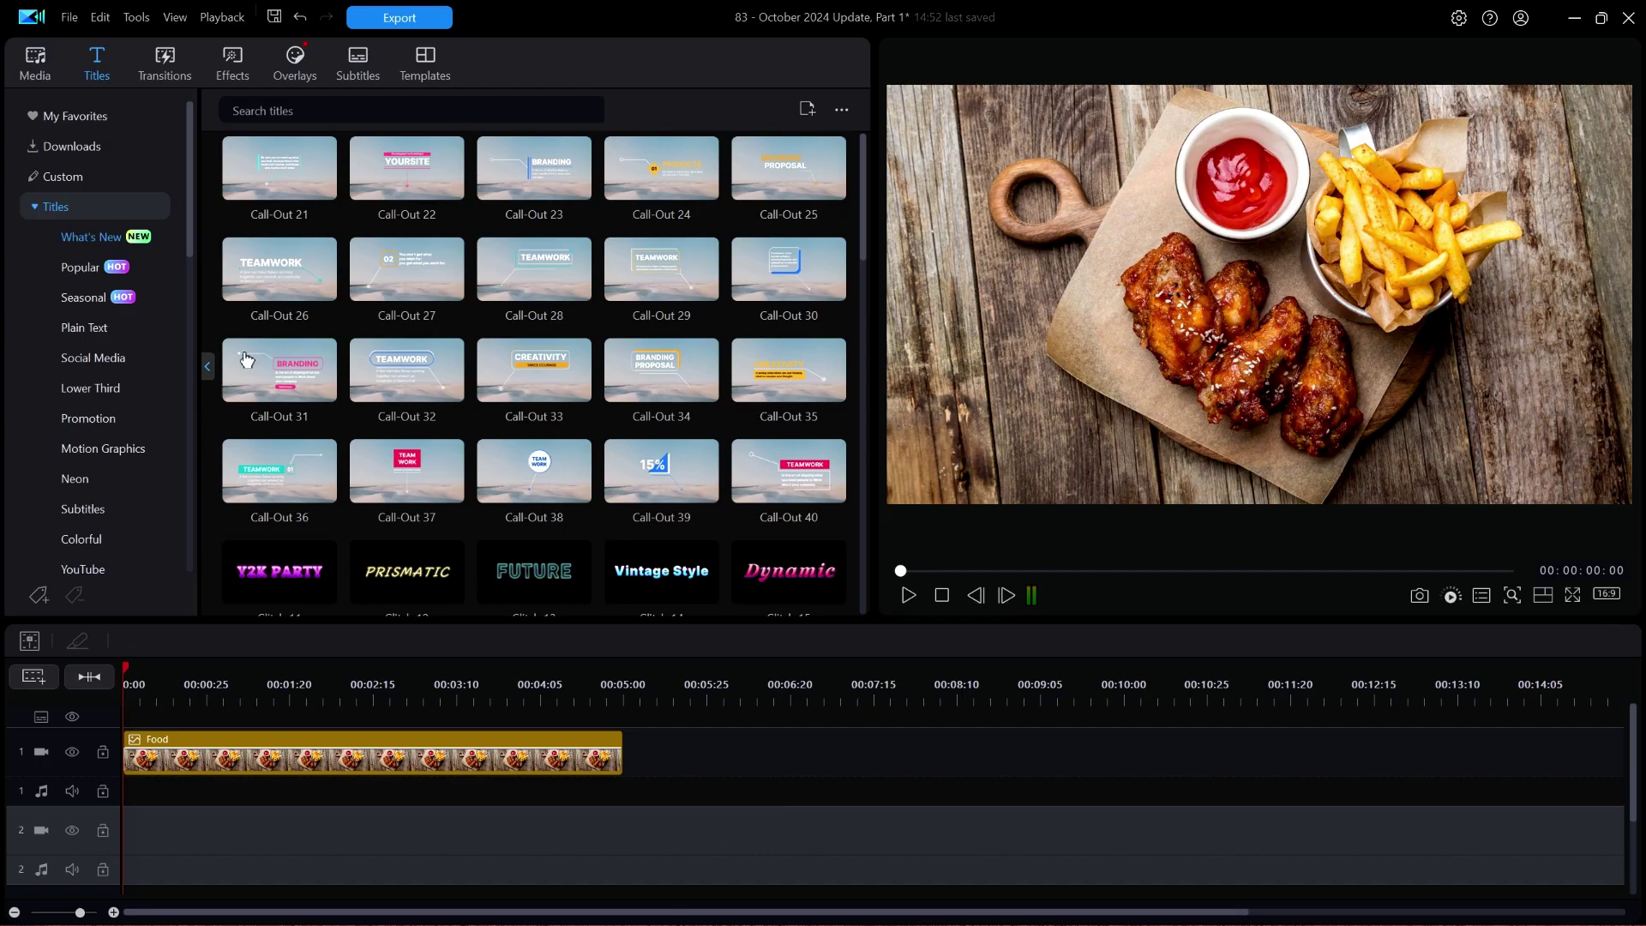
# Preview the Call-Out 21 title from the What's New titles in the player.
pyautogui.click(291, 178)
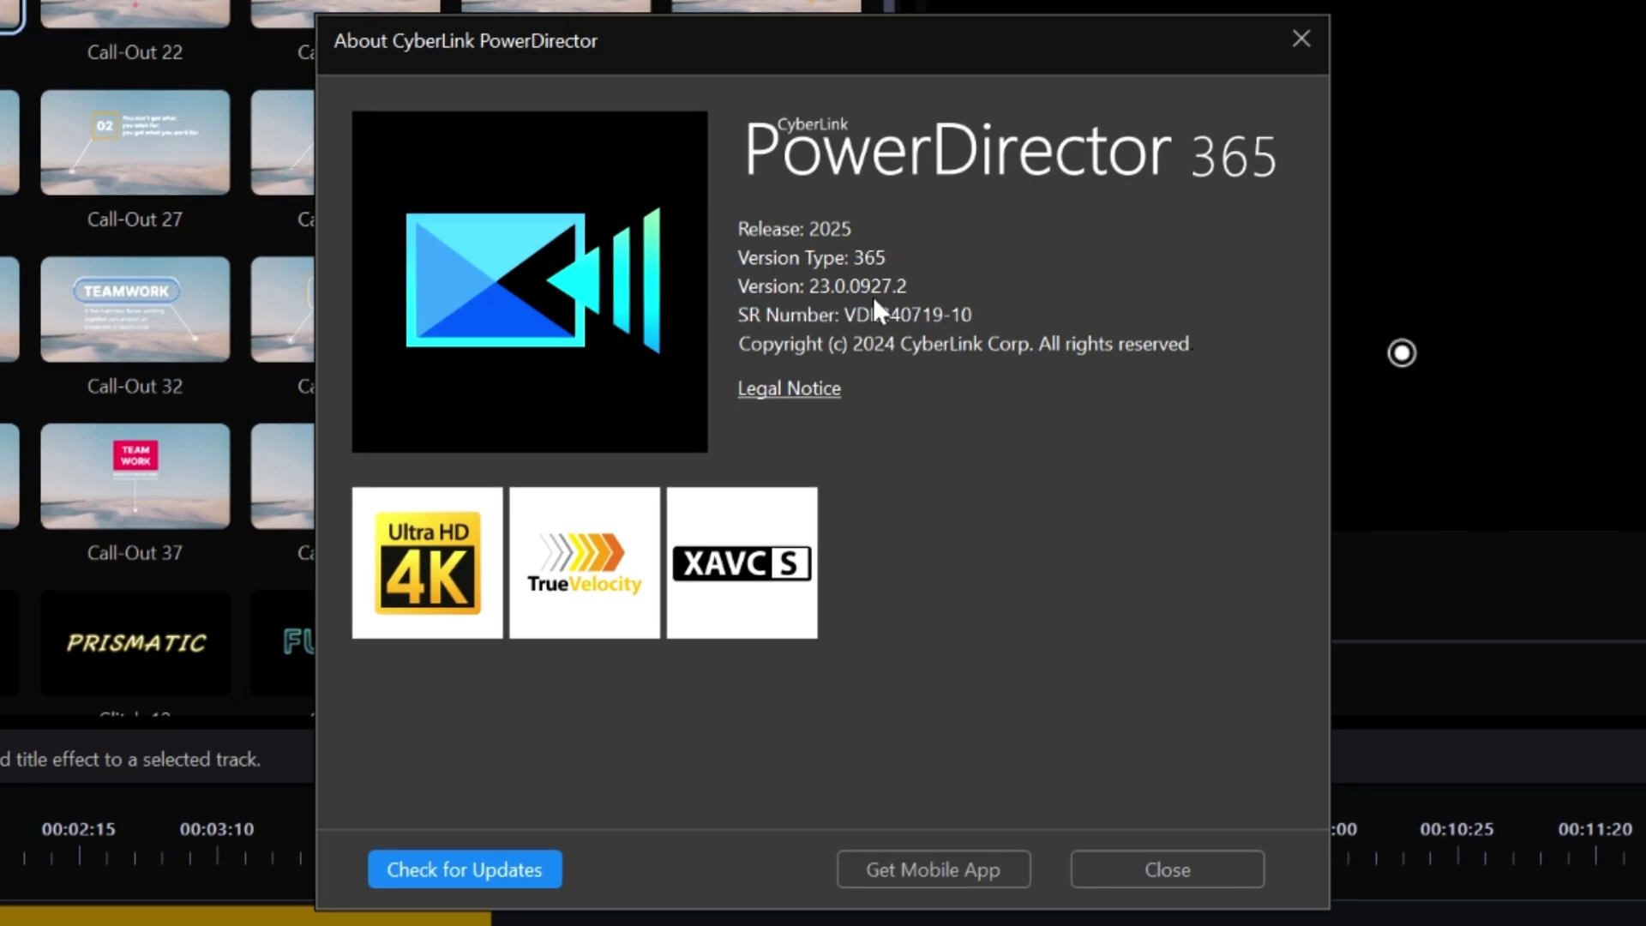
pyautogui.click(1175, 866)
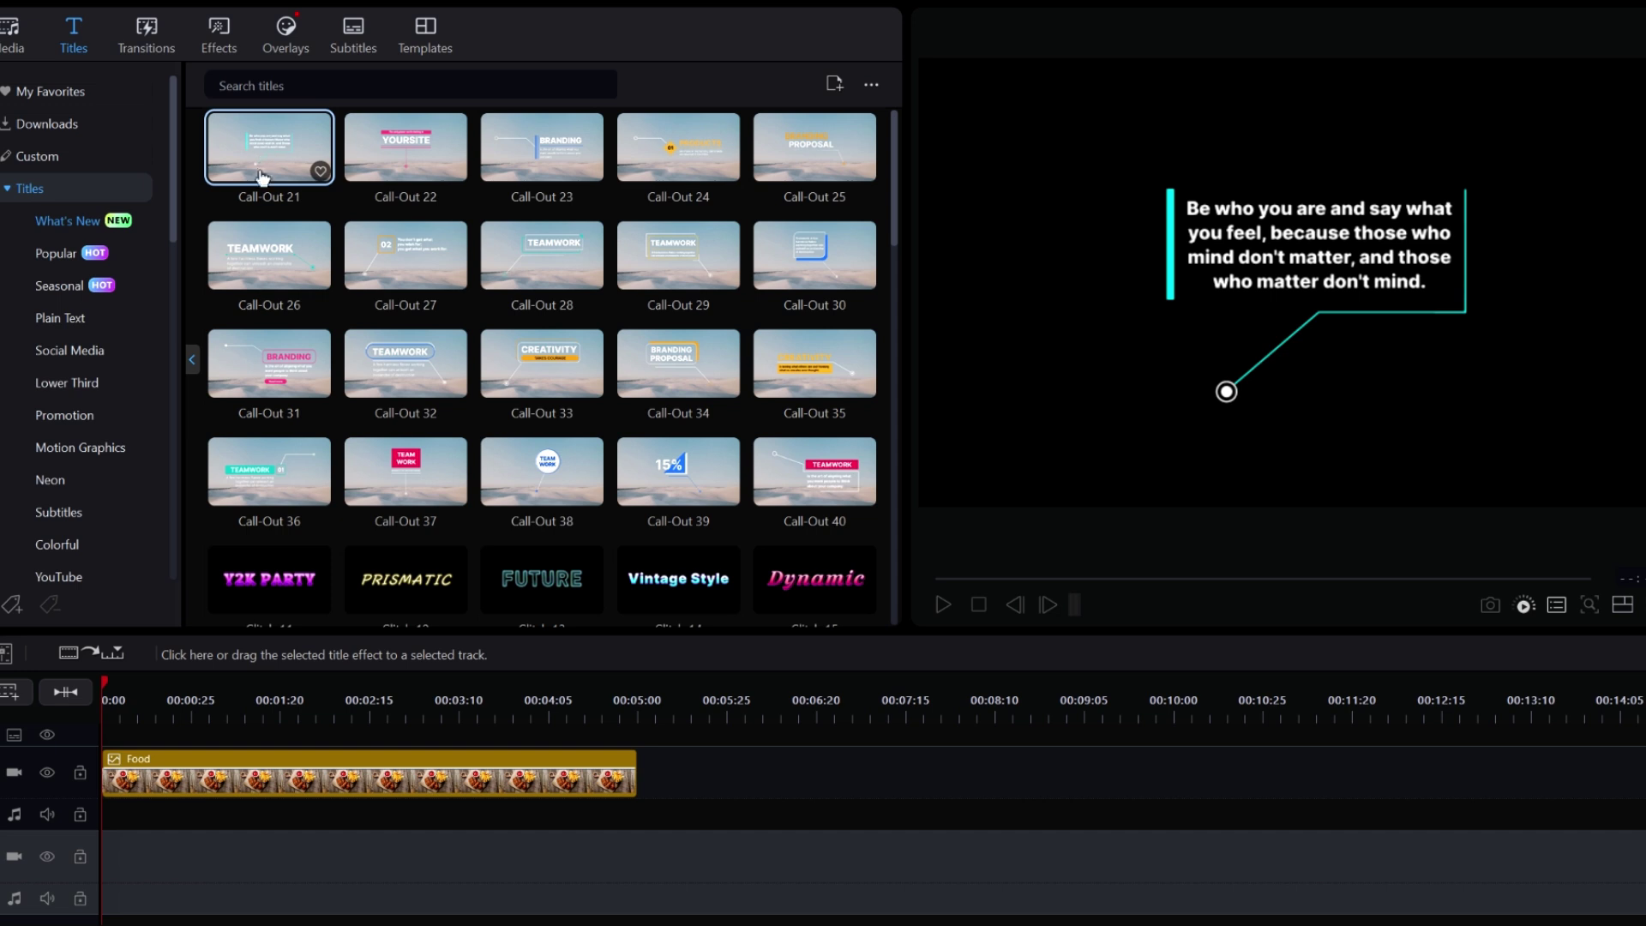
# Preview Call-Out 32, the TEAMWORK callout with its avalanche quote.
pyautogui.click(412, 386)
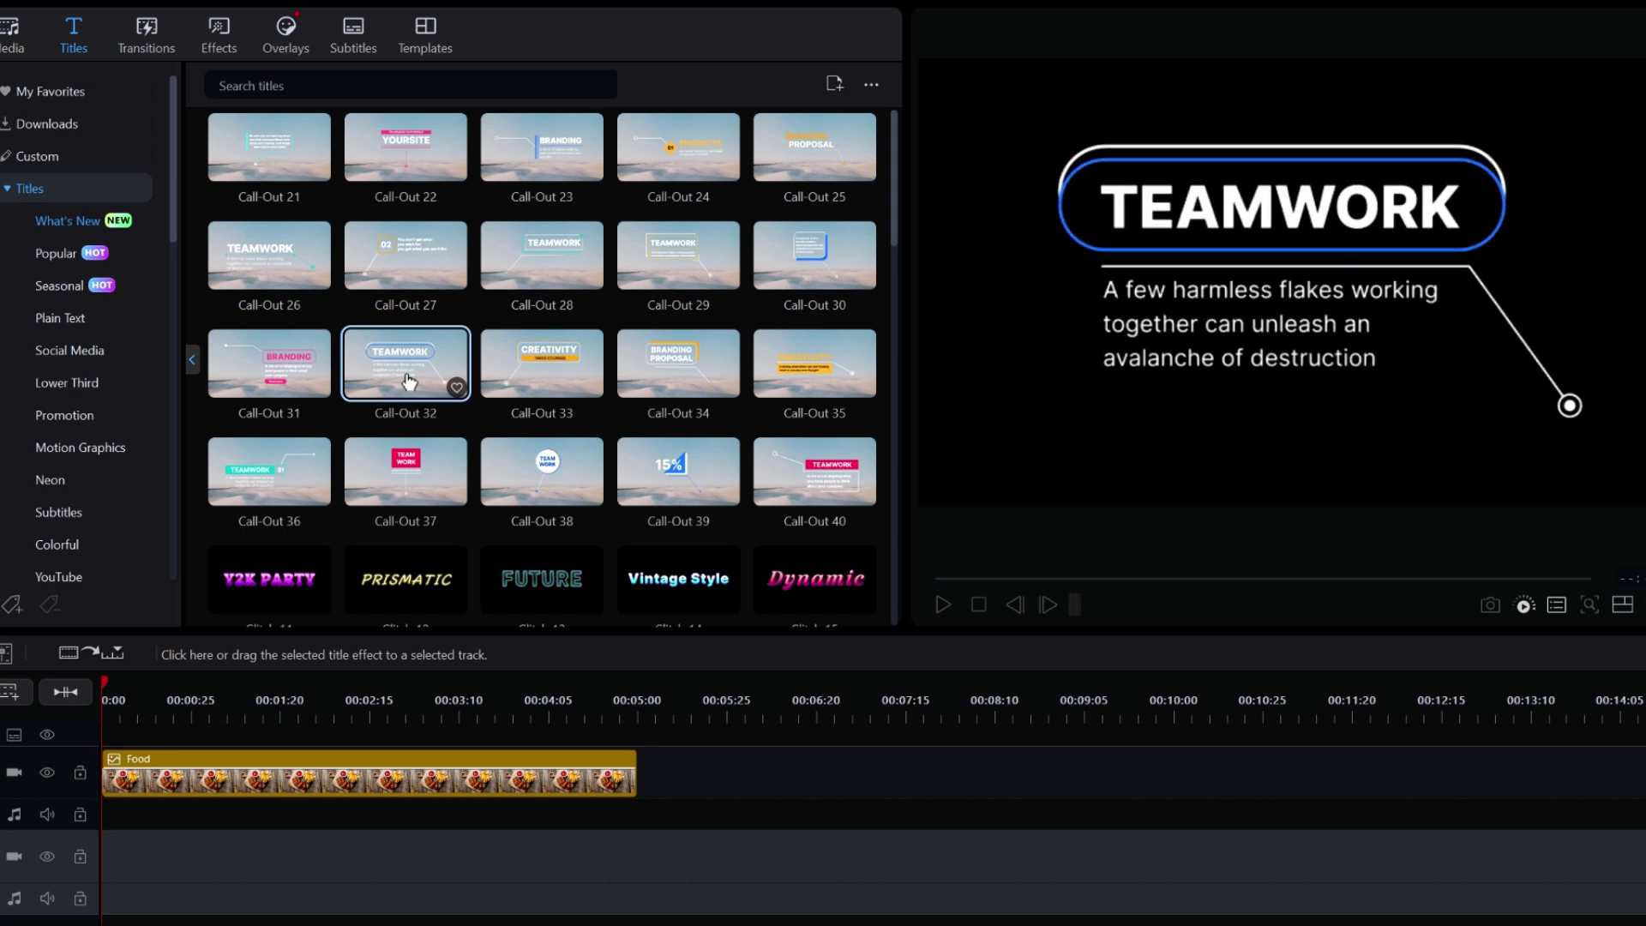
# Scroll down to the Glitch rows and preview Glitch 11 showing Y2K PARTY.
pyautogui.scroll(-3, 625, 428)
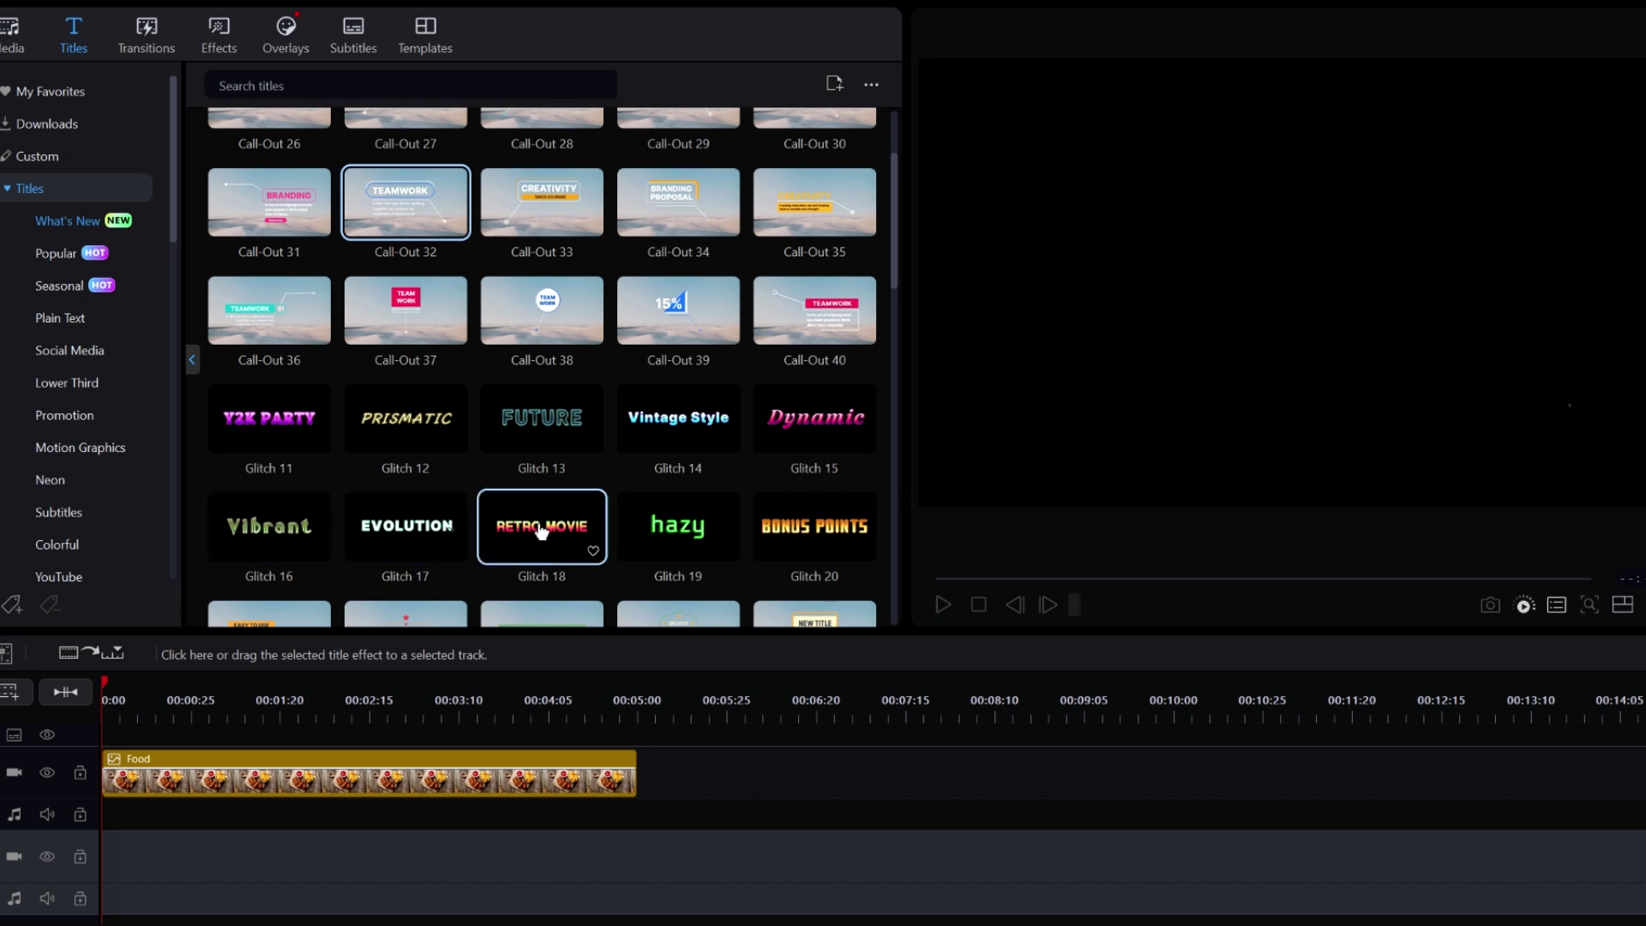
pyautogui.click(279, 426)
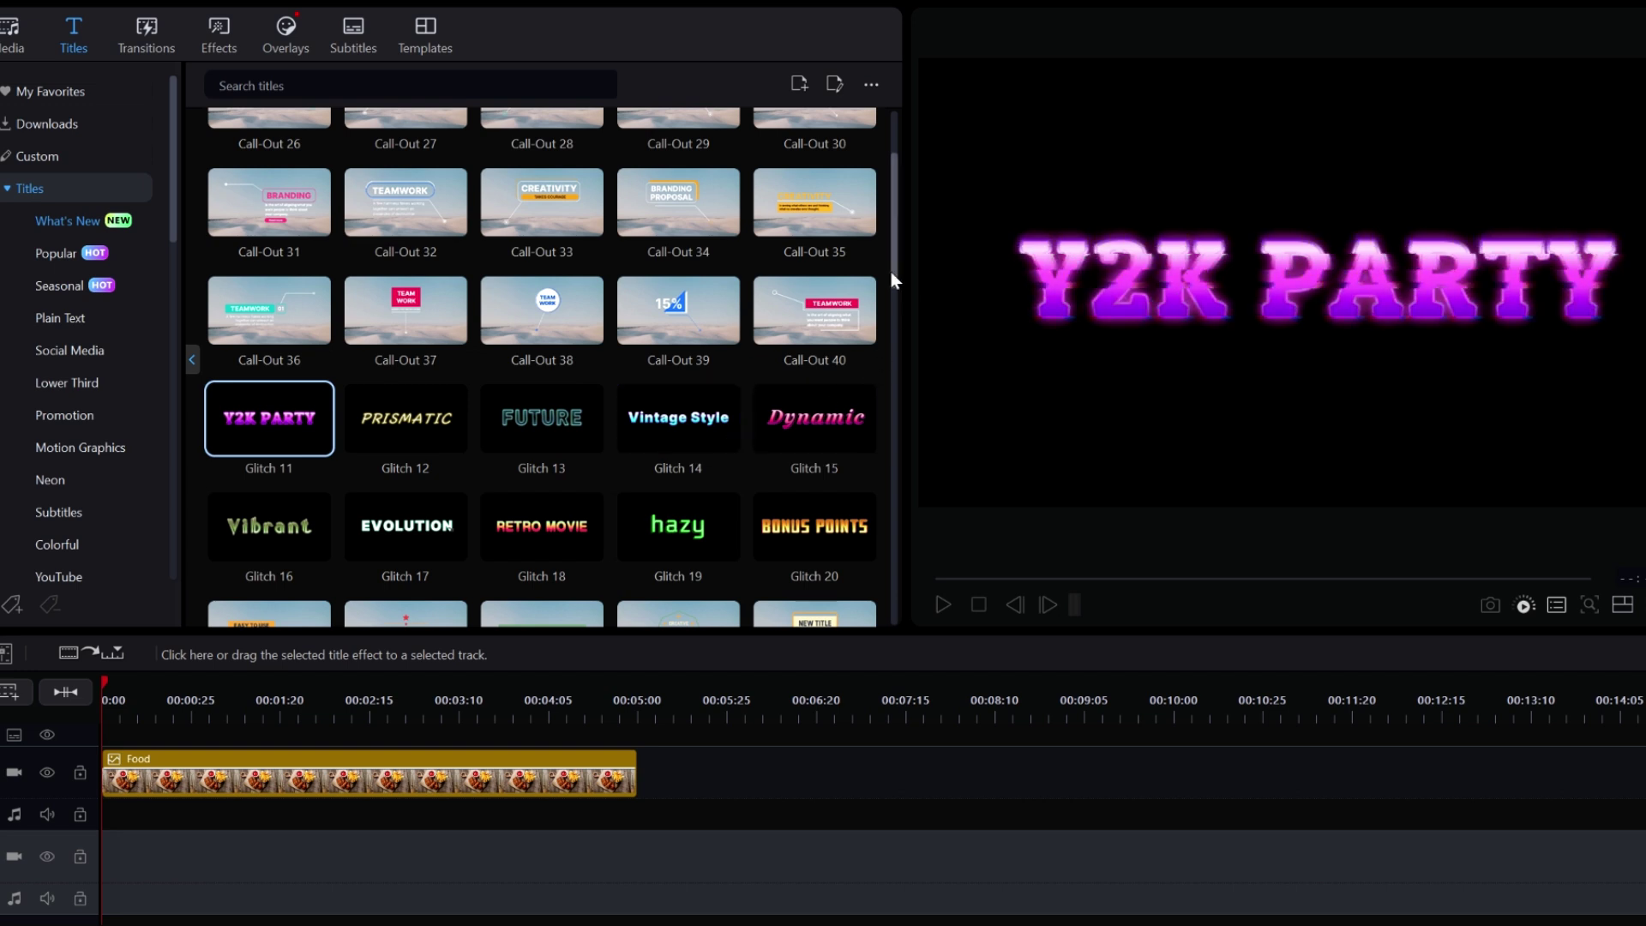
pyautogui.moveTo(893, 272); pyautogui.dragTo(892, 346)
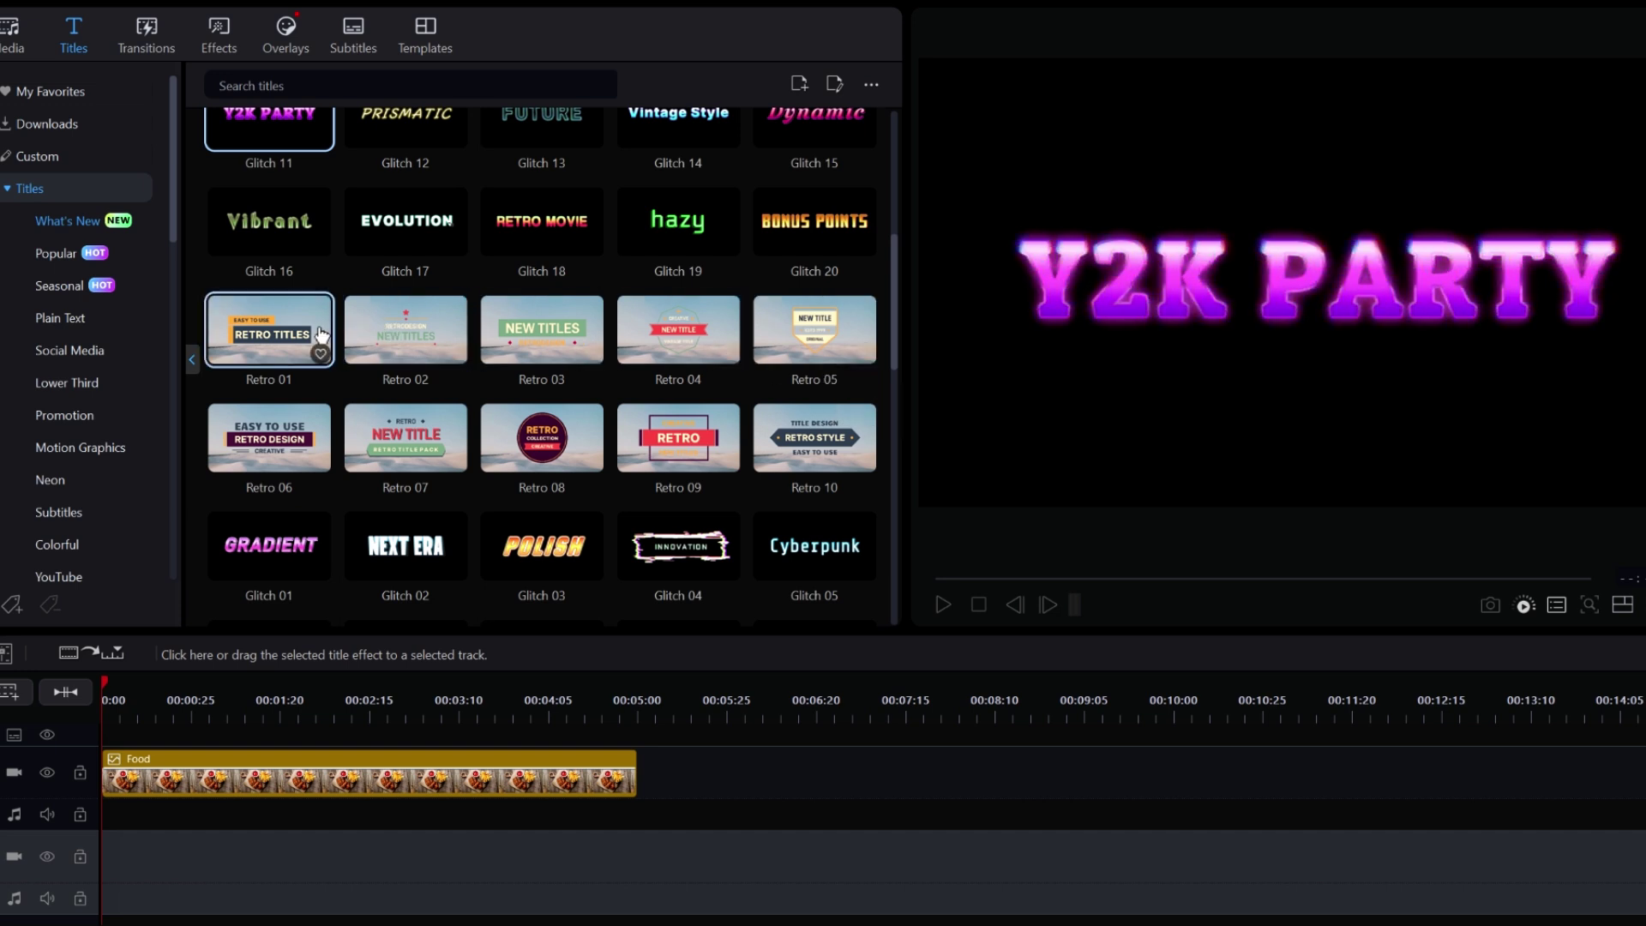
# Preview Retro 06 with its EASY TO USE, RETRO DESIGN and CREATIVE text.
pyautogui.click(273, 443)
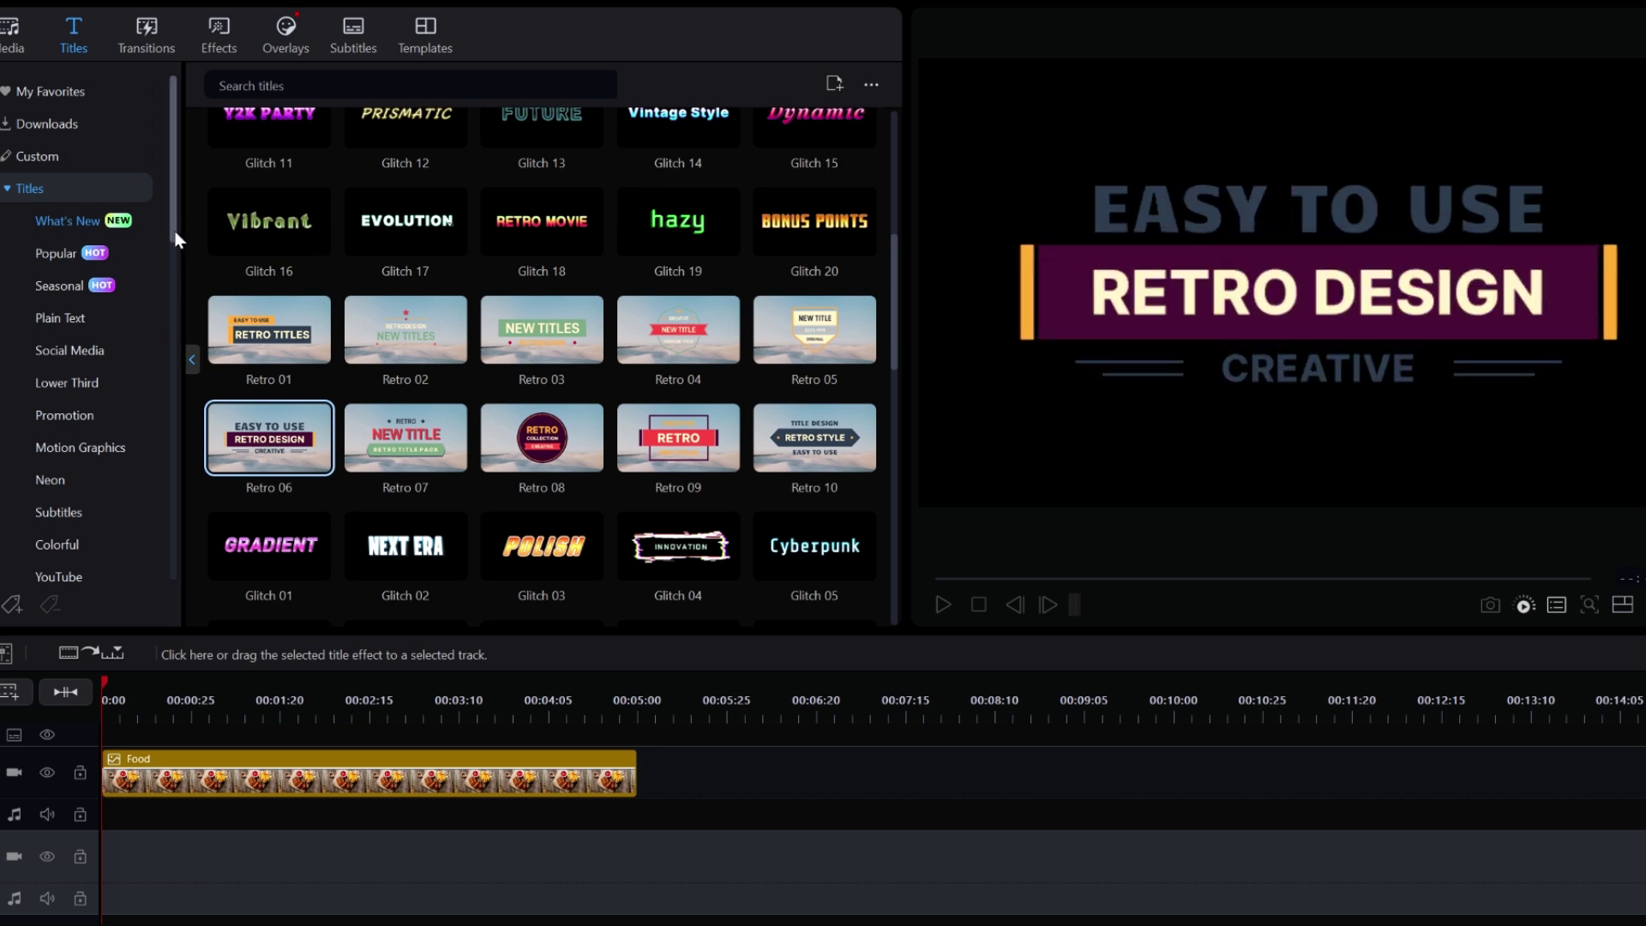
# Open the Vintage Titles Pack, preview Vintage Title 06 and 08, then go to Transitions.
pyautogui.moveTo(173, 252); pyautogui.dragTo(183, 594)
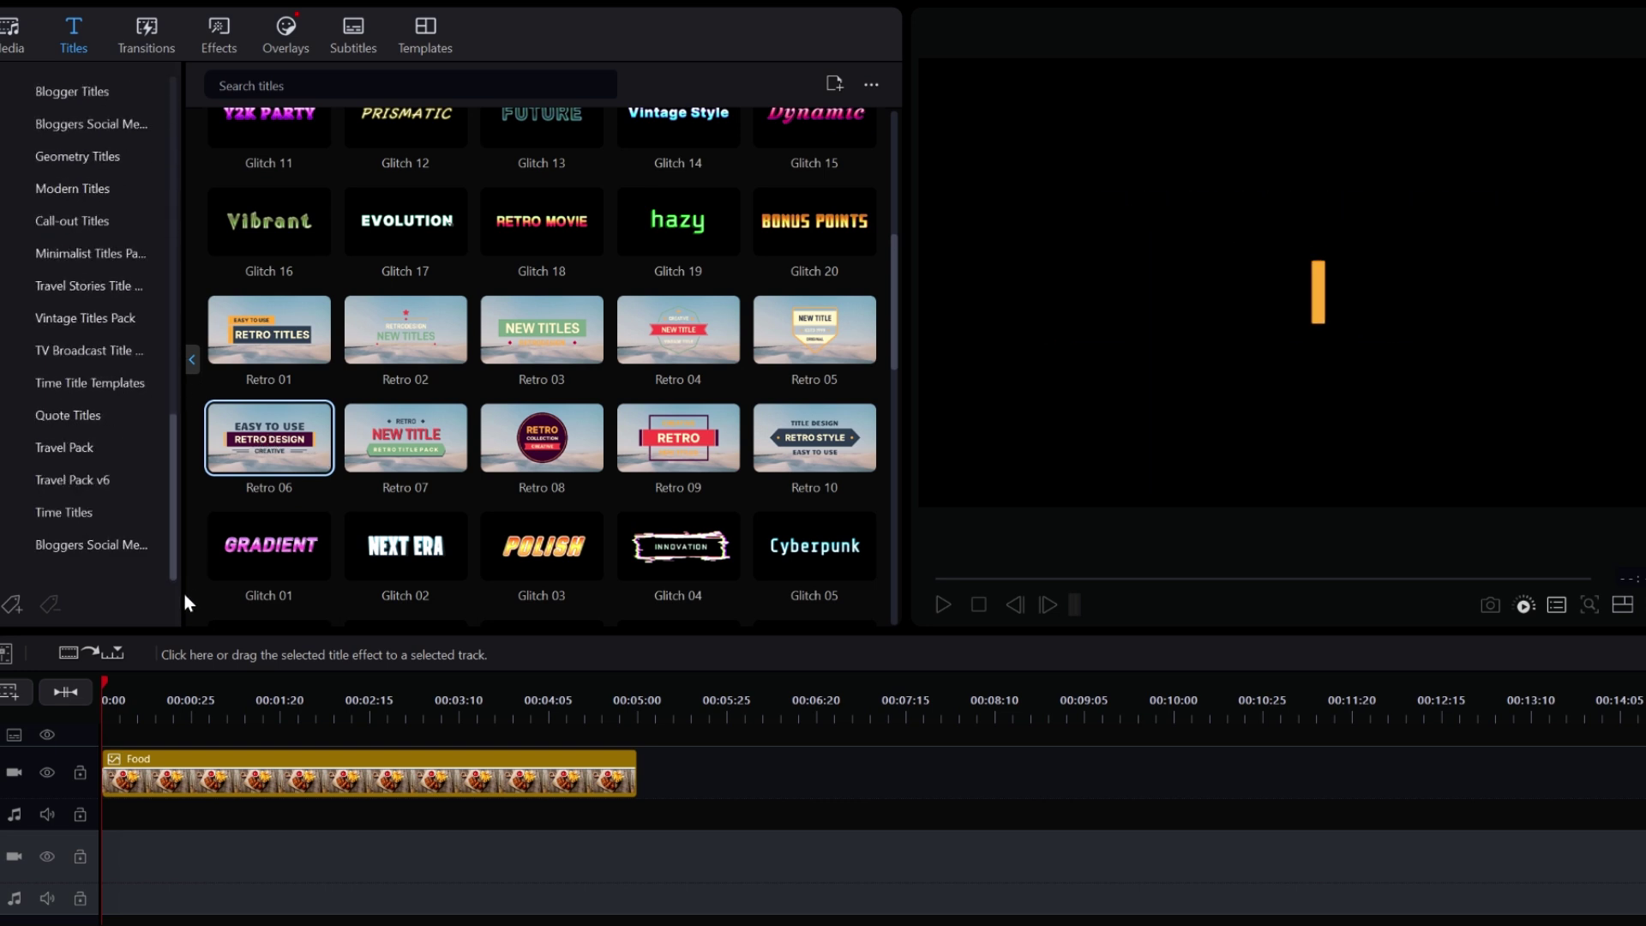
pyautogui.click(85, 323)
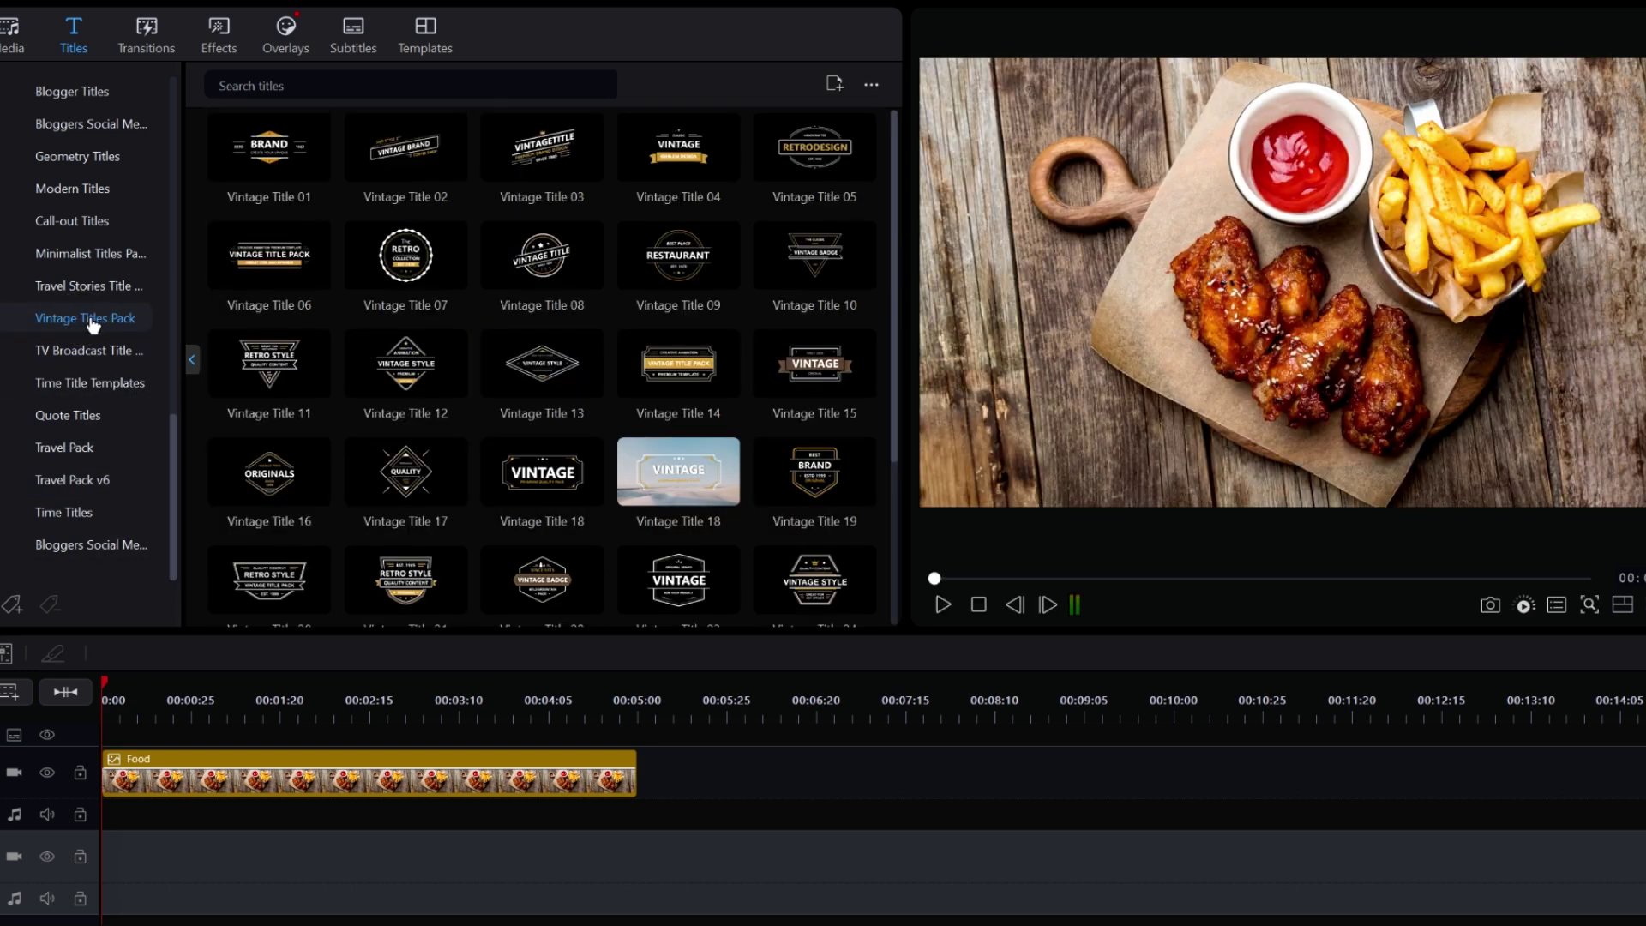
pyautogui.click(272, 265)
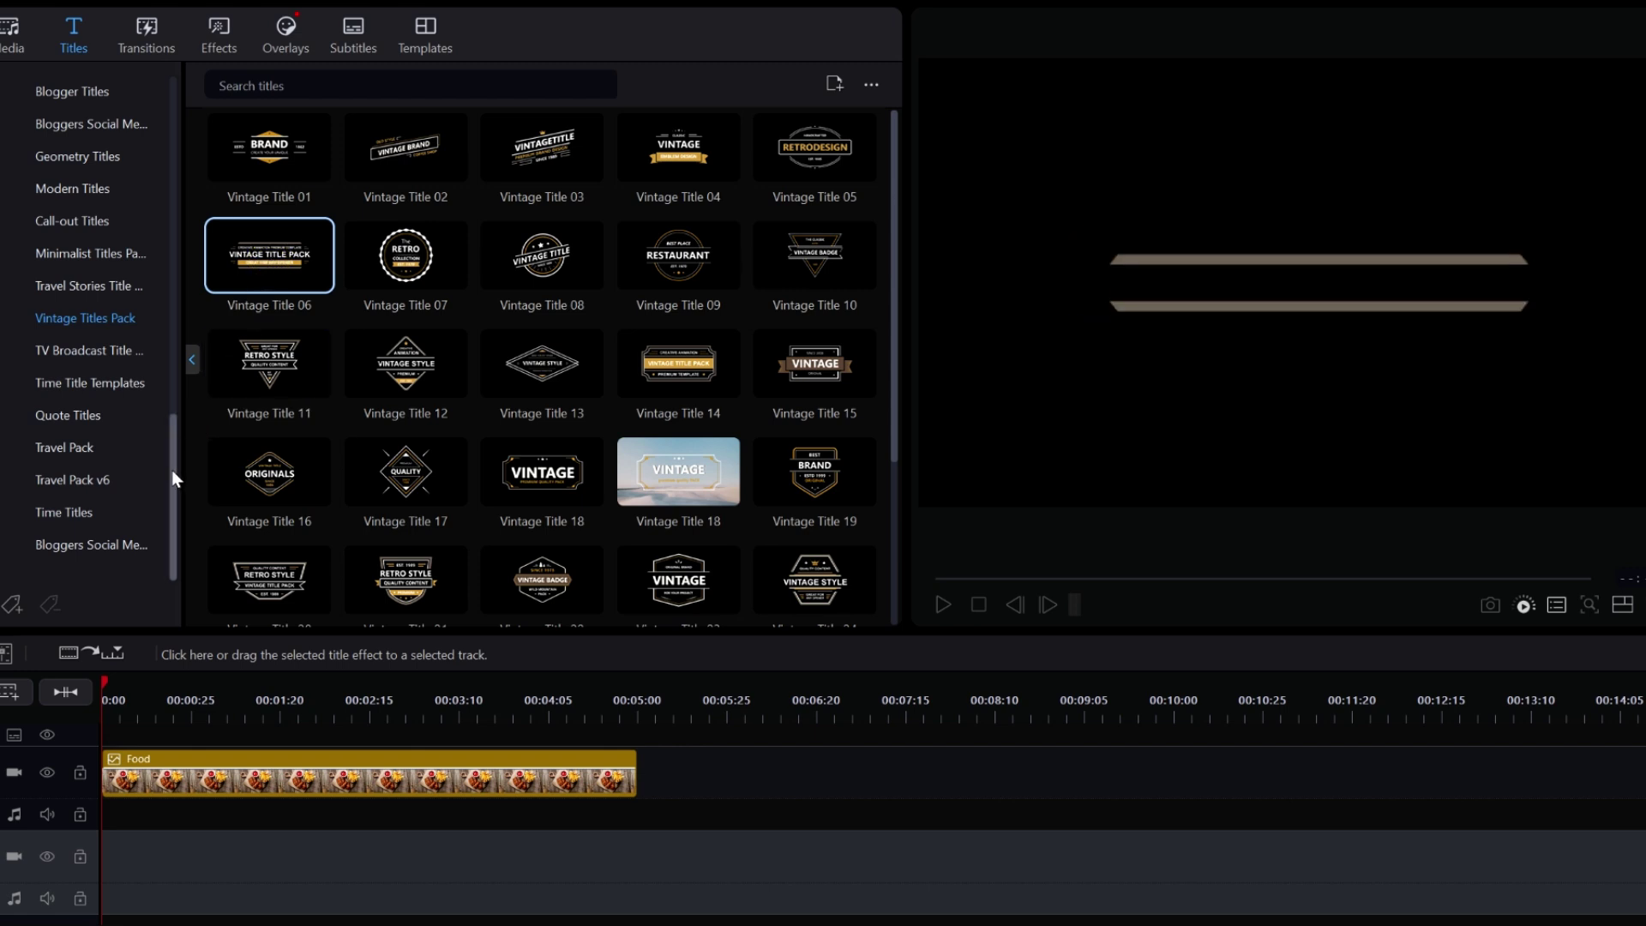
pyautogui.click(549, 274)
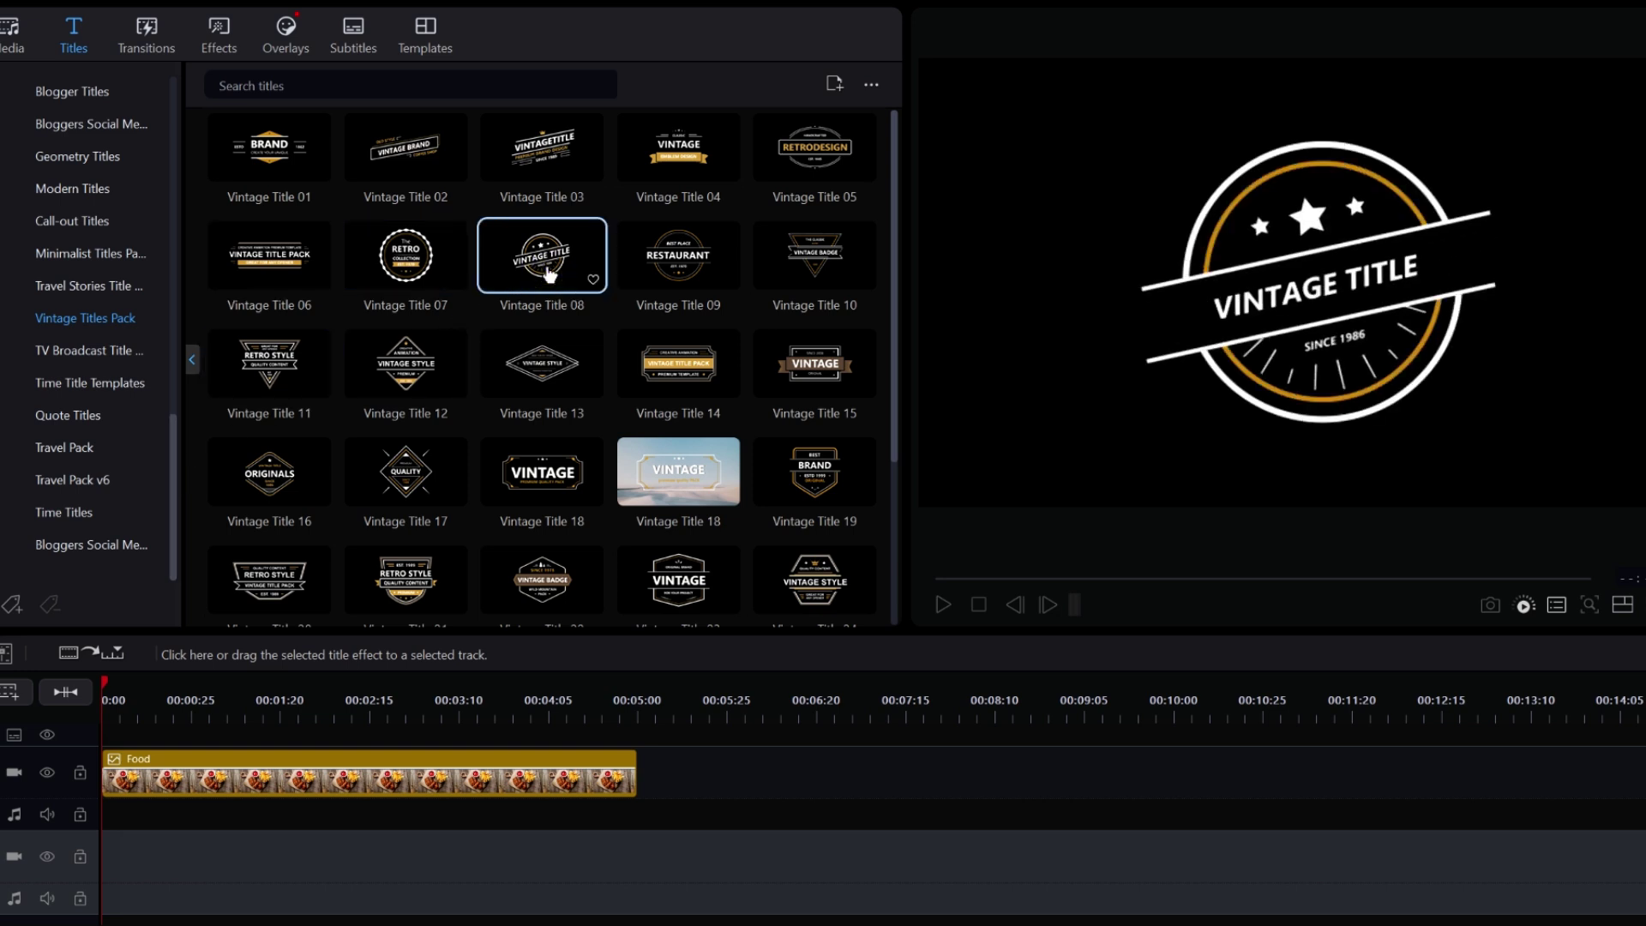
pyautogui.click(148, 33)
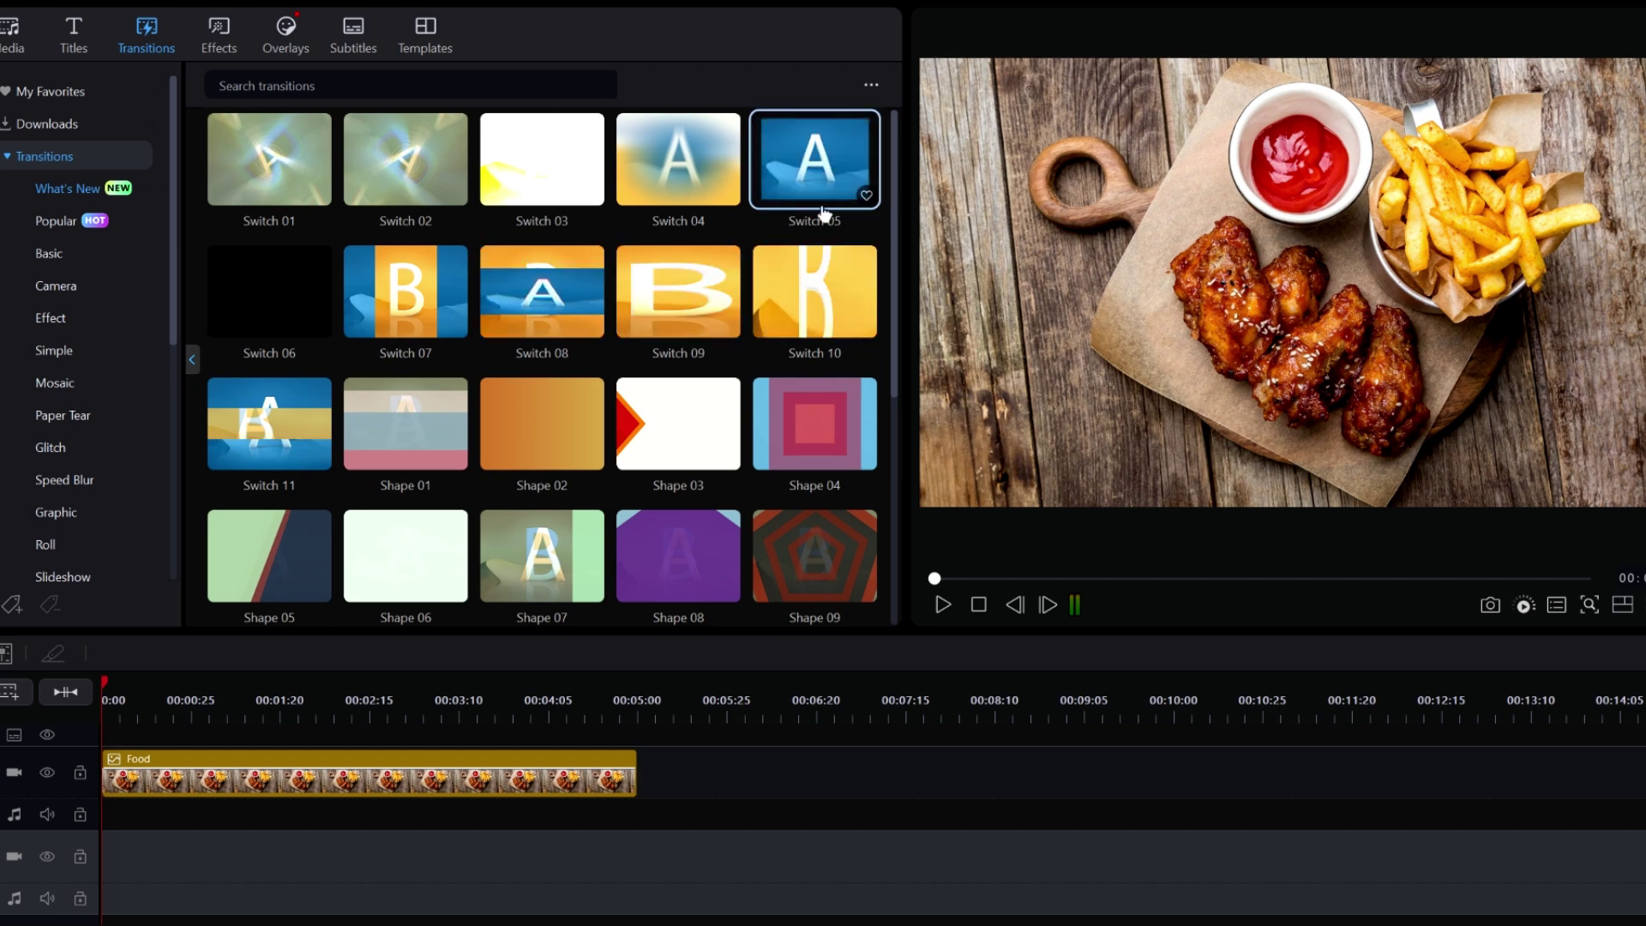
# Preview the Switch 05 transition from the blue A scene to the orange B scene.
pyautogui.click(824, 161)
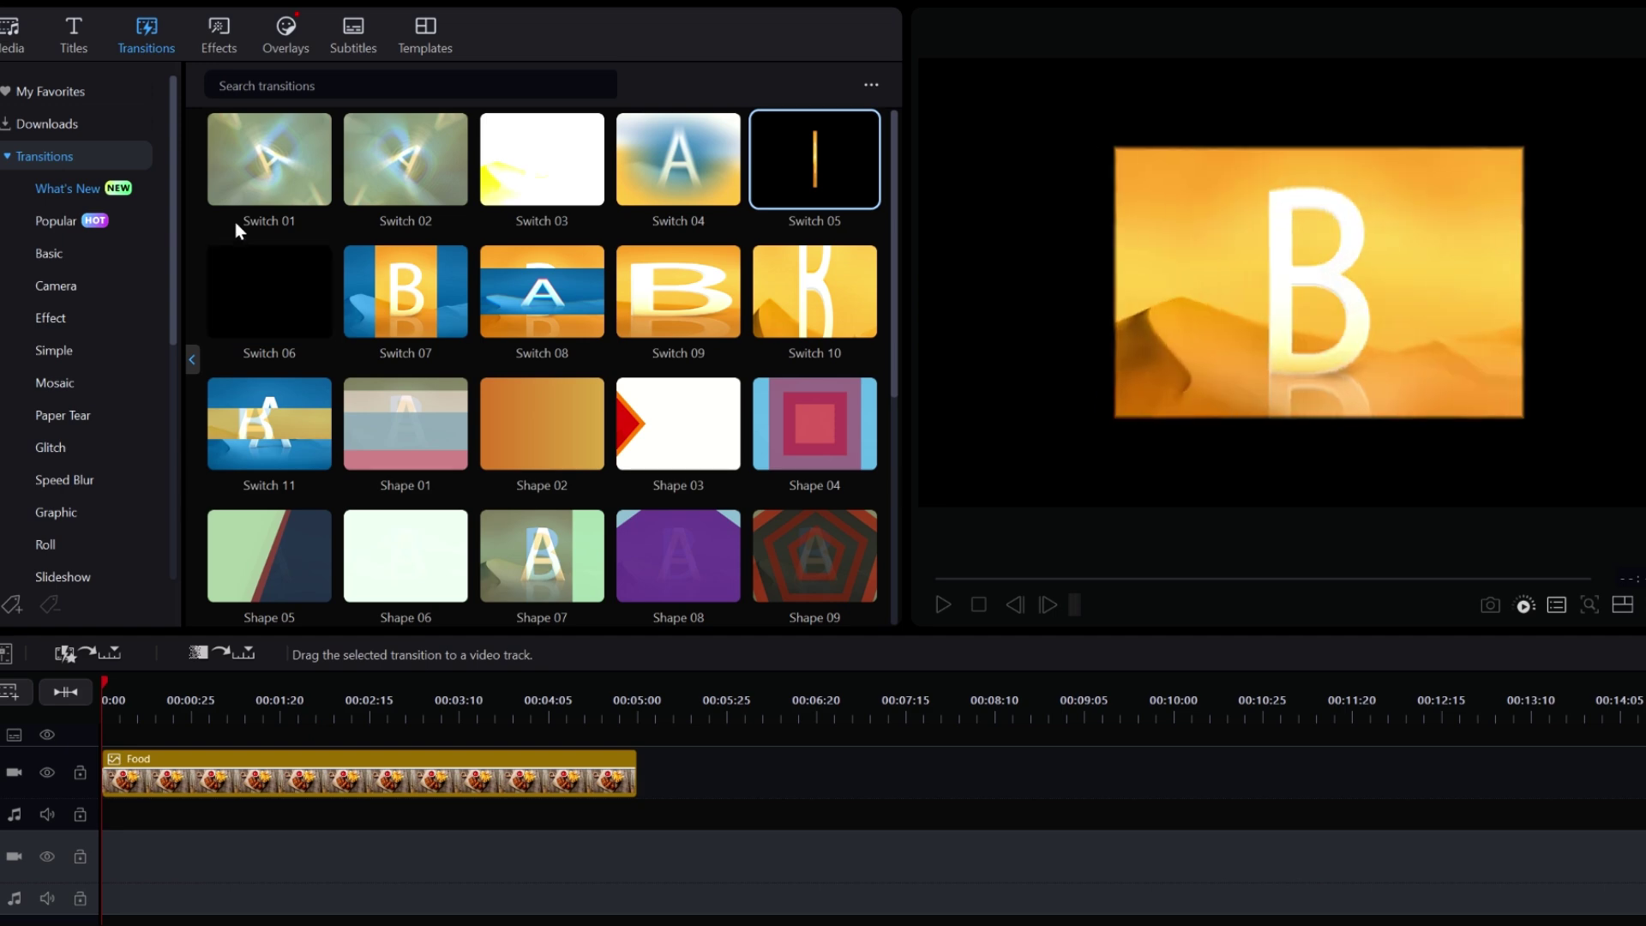
# Preview the Switch 01 and Switch 02 transitions, then hide the Food clip's video track.
pyautogui.click(271, 169)
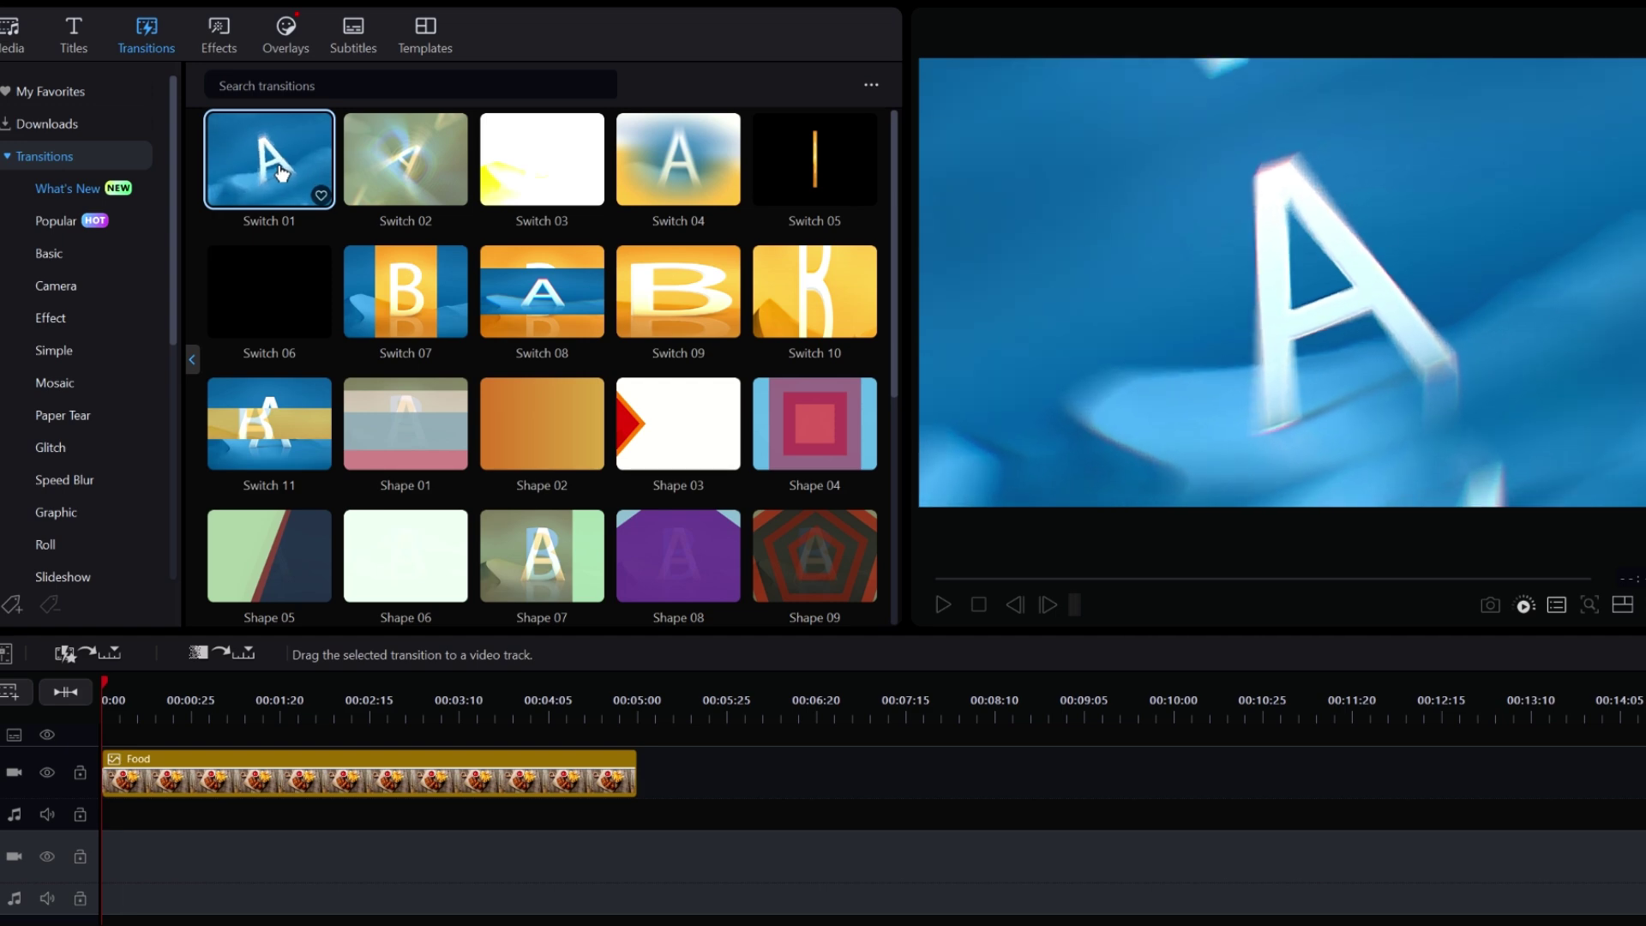
pyautogui.click(406, 159)
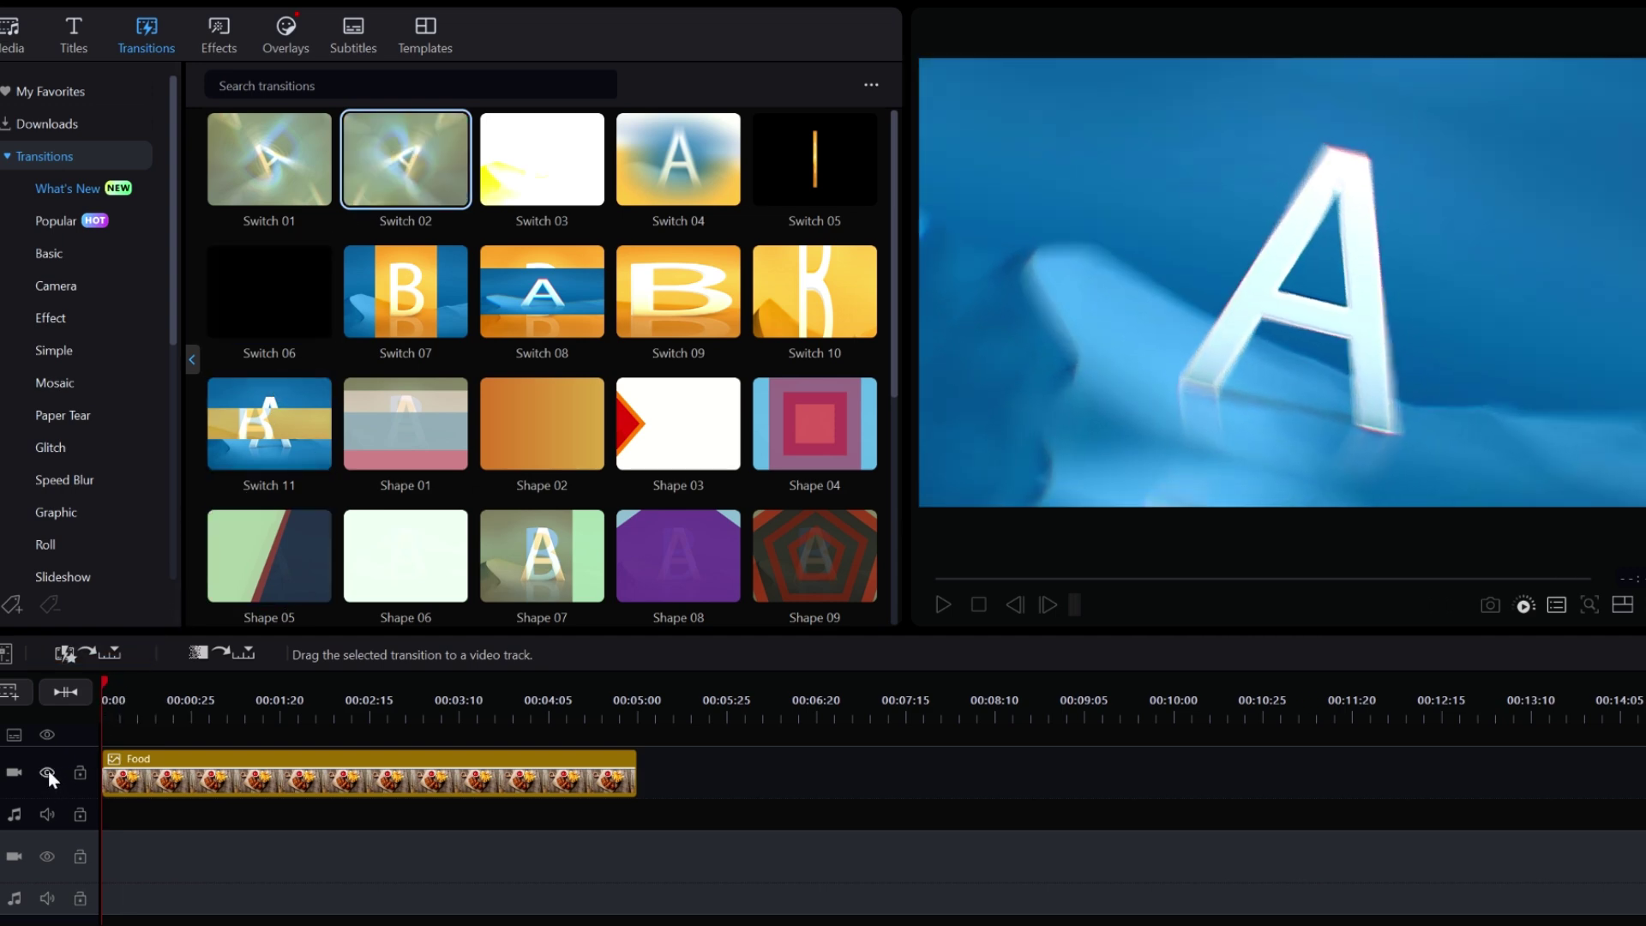
pyautogui.click(48, 770)
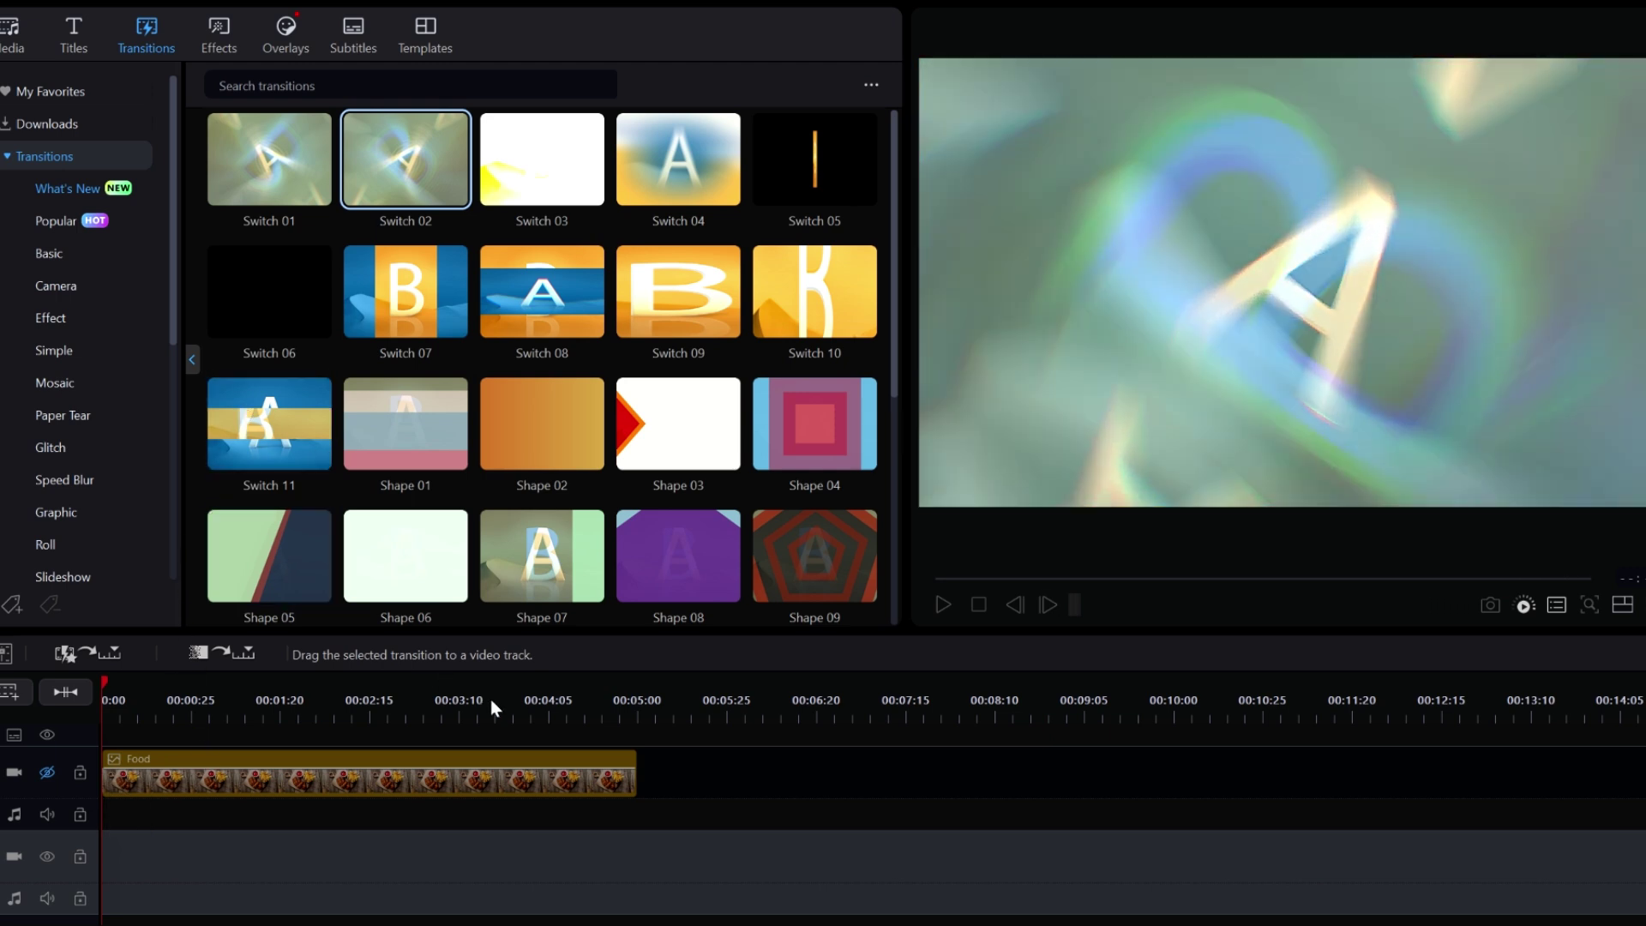
# Clear the transition selection, open Effects Filters & LUTs, and re-enable the Food video track.
pyautogui.click(719, 774)
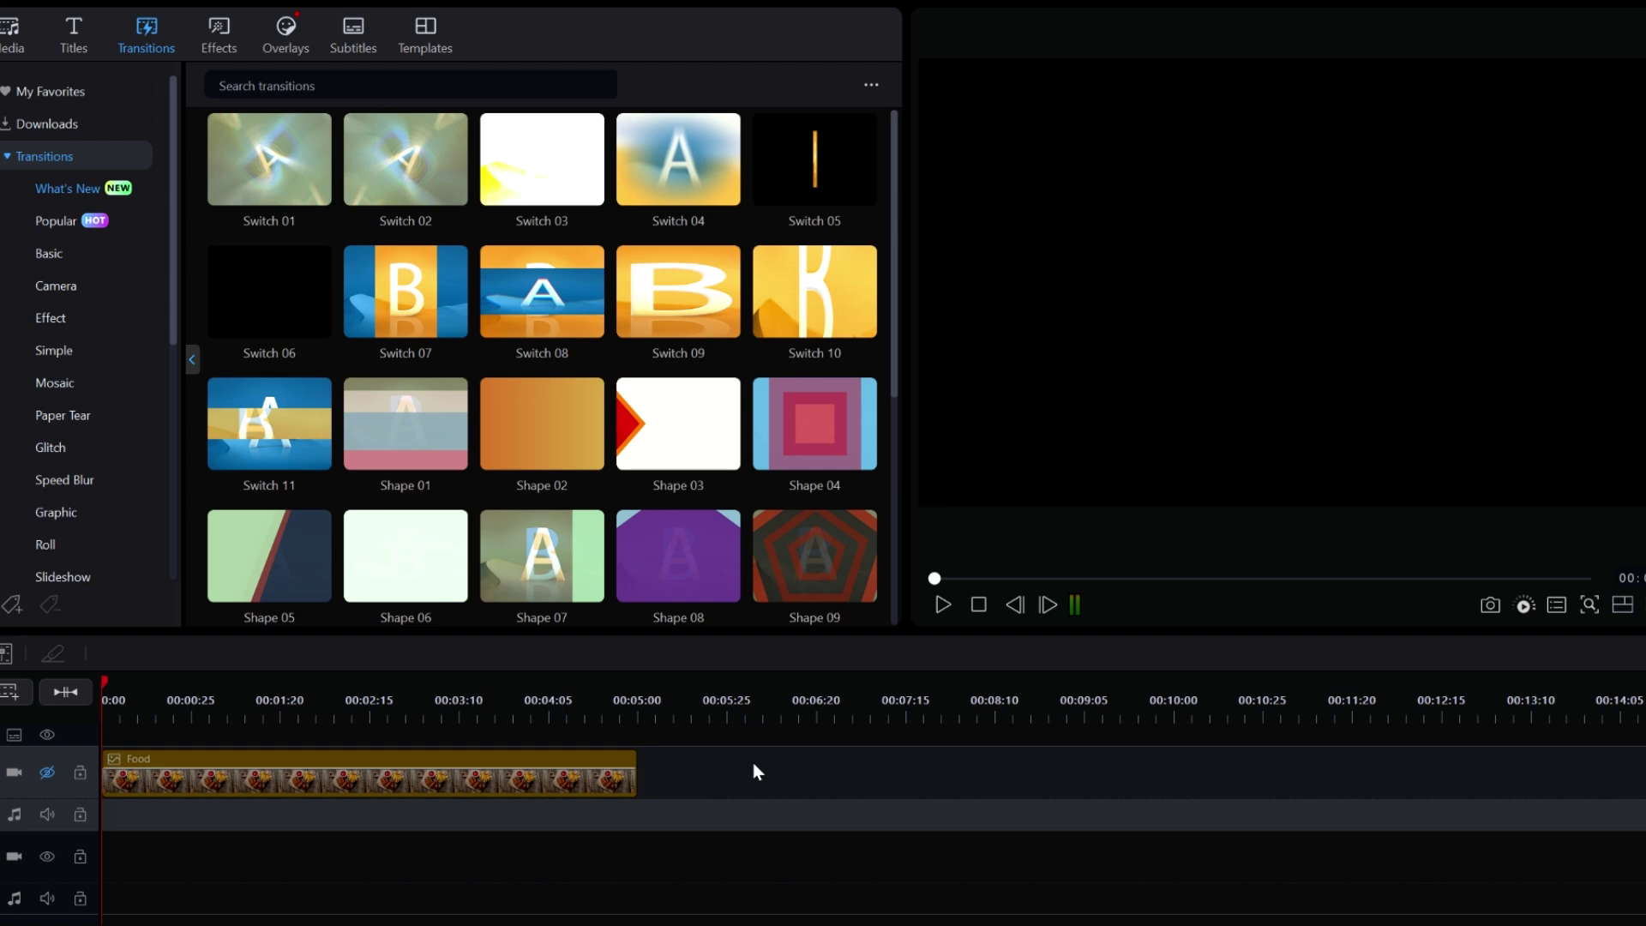
pyautogui.click(218, 32)
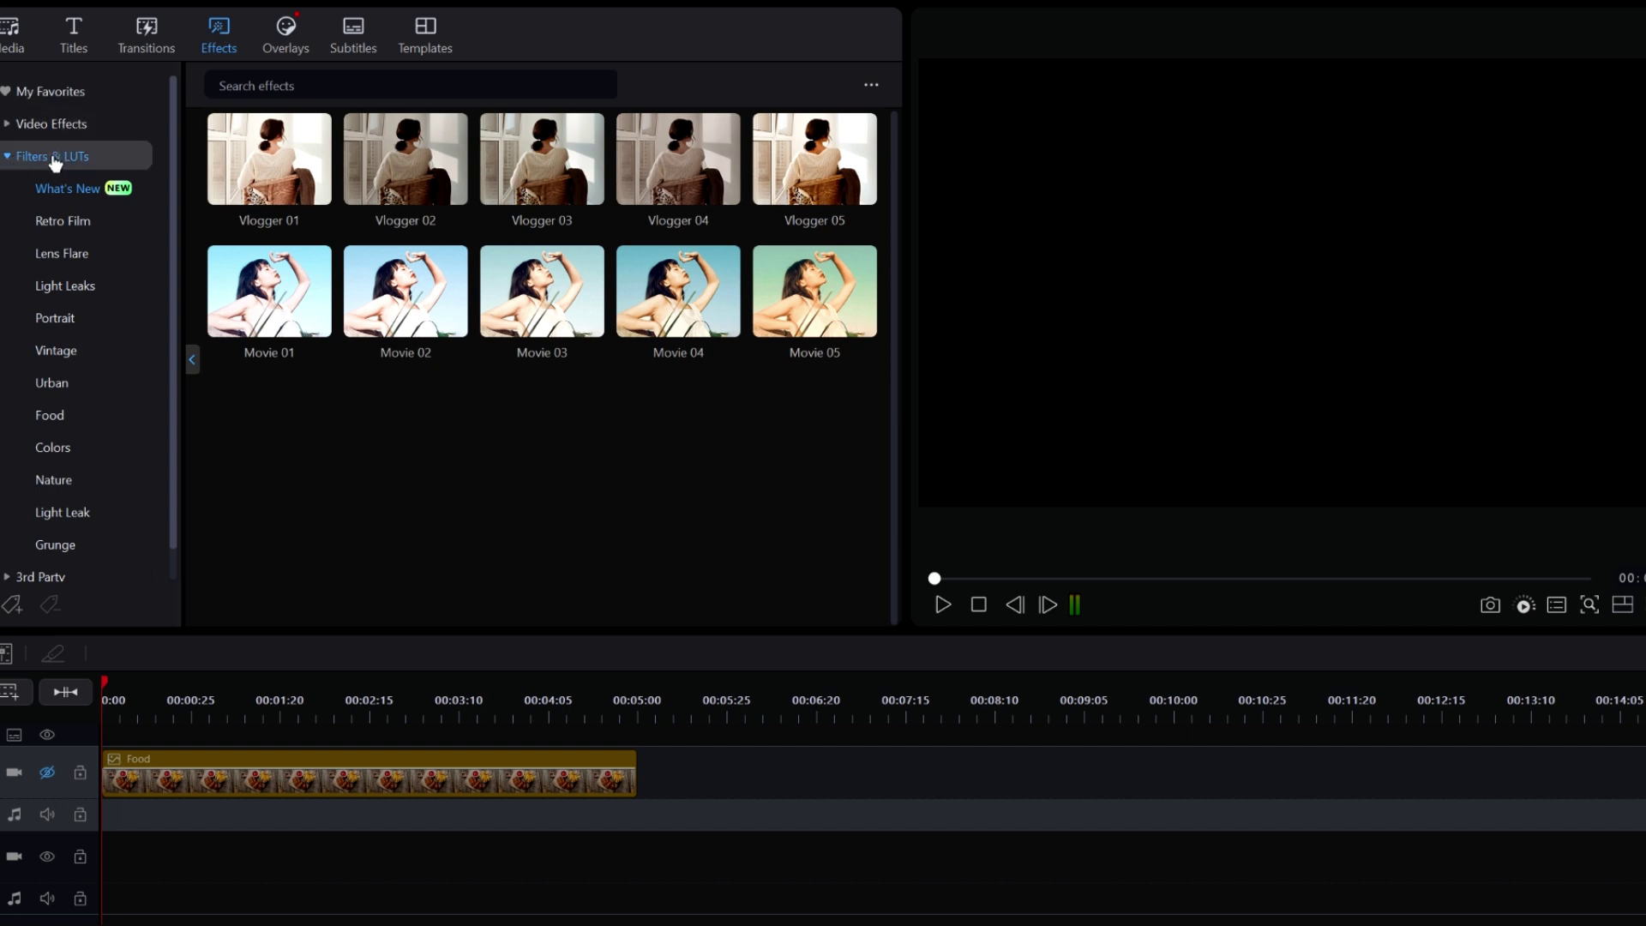
pyautogui.click(74, 194)
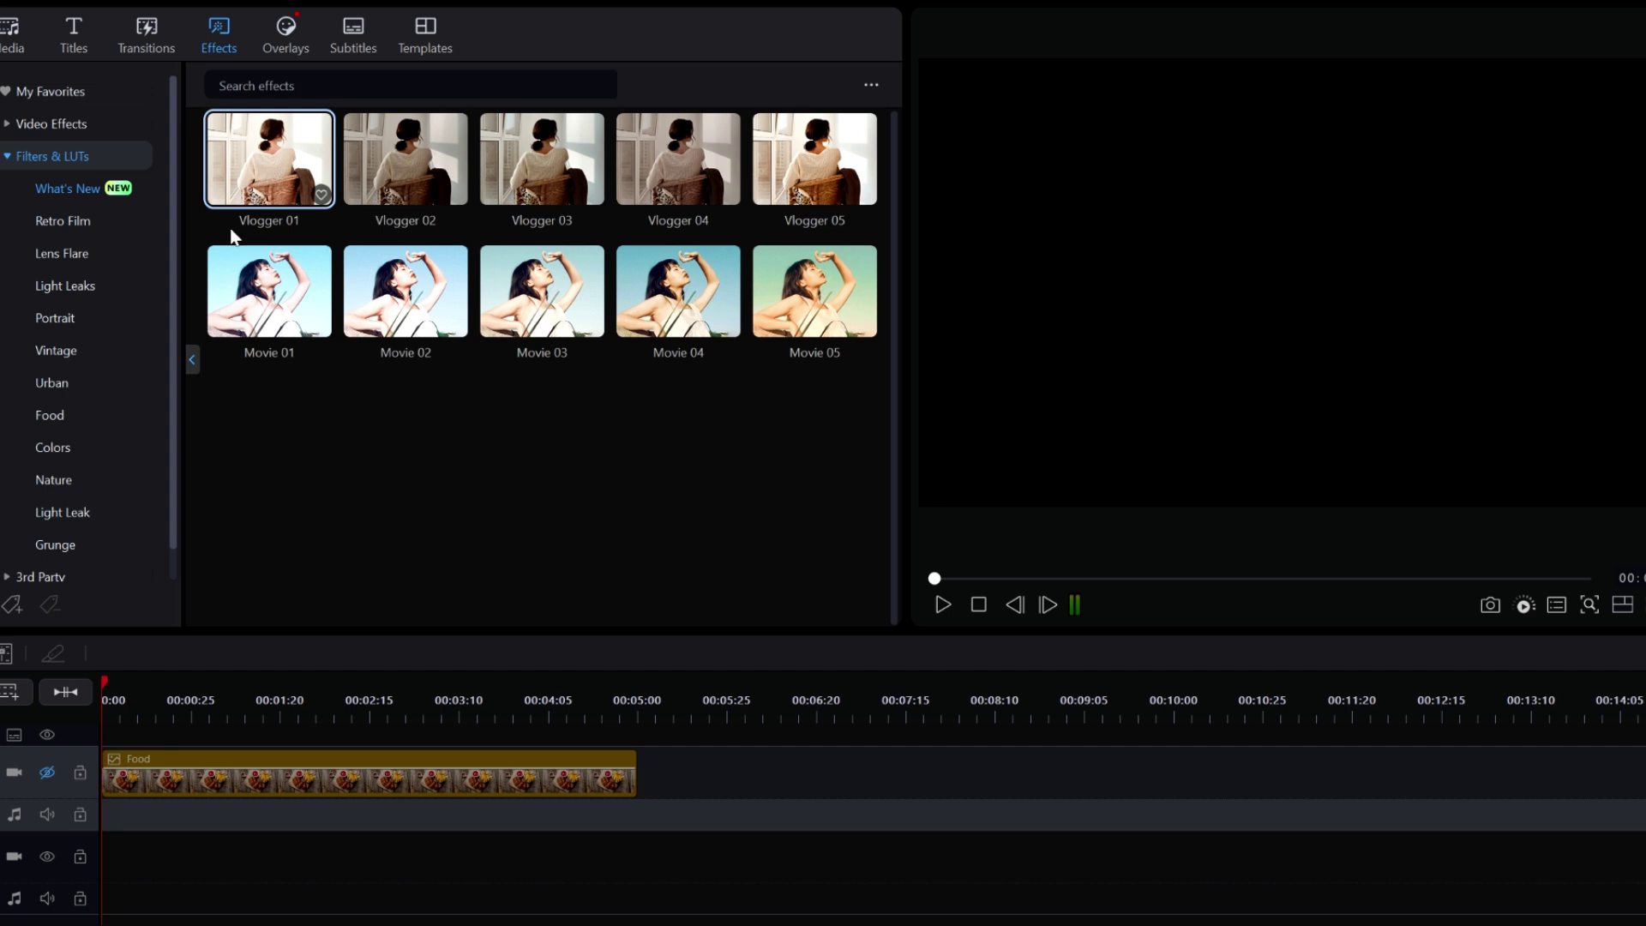
pyautogui.click(48, 768)
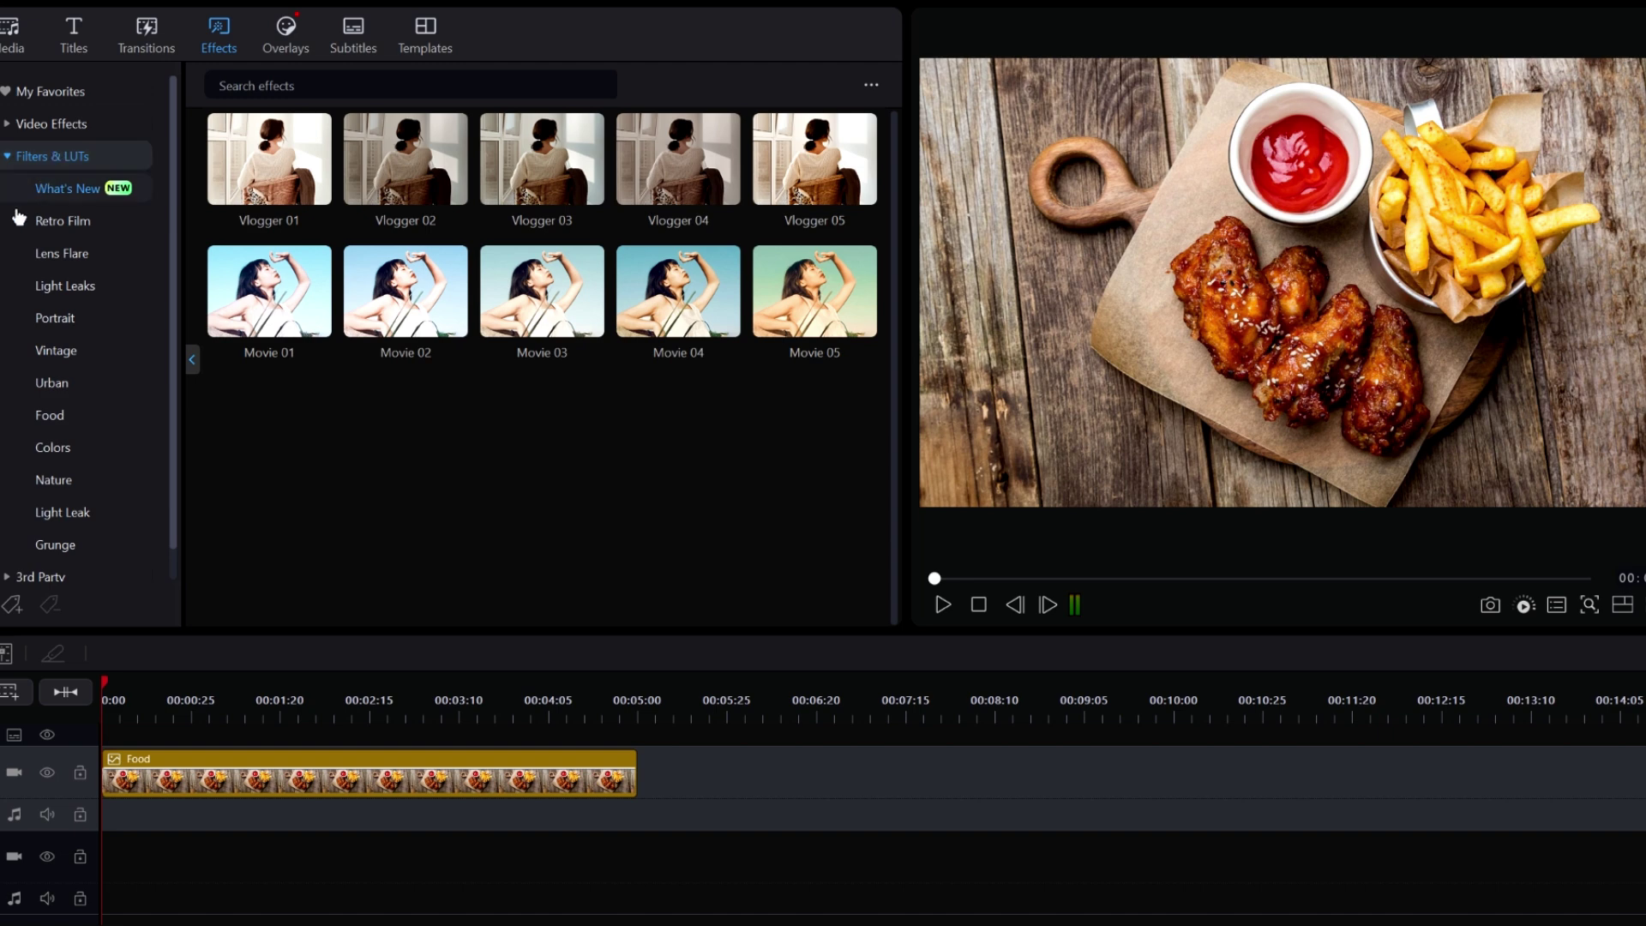
# Choose the Vintage filter category and preview Vlogger 01, 02 and 03 on the Food clip.
pyautogui.click(53, 351)
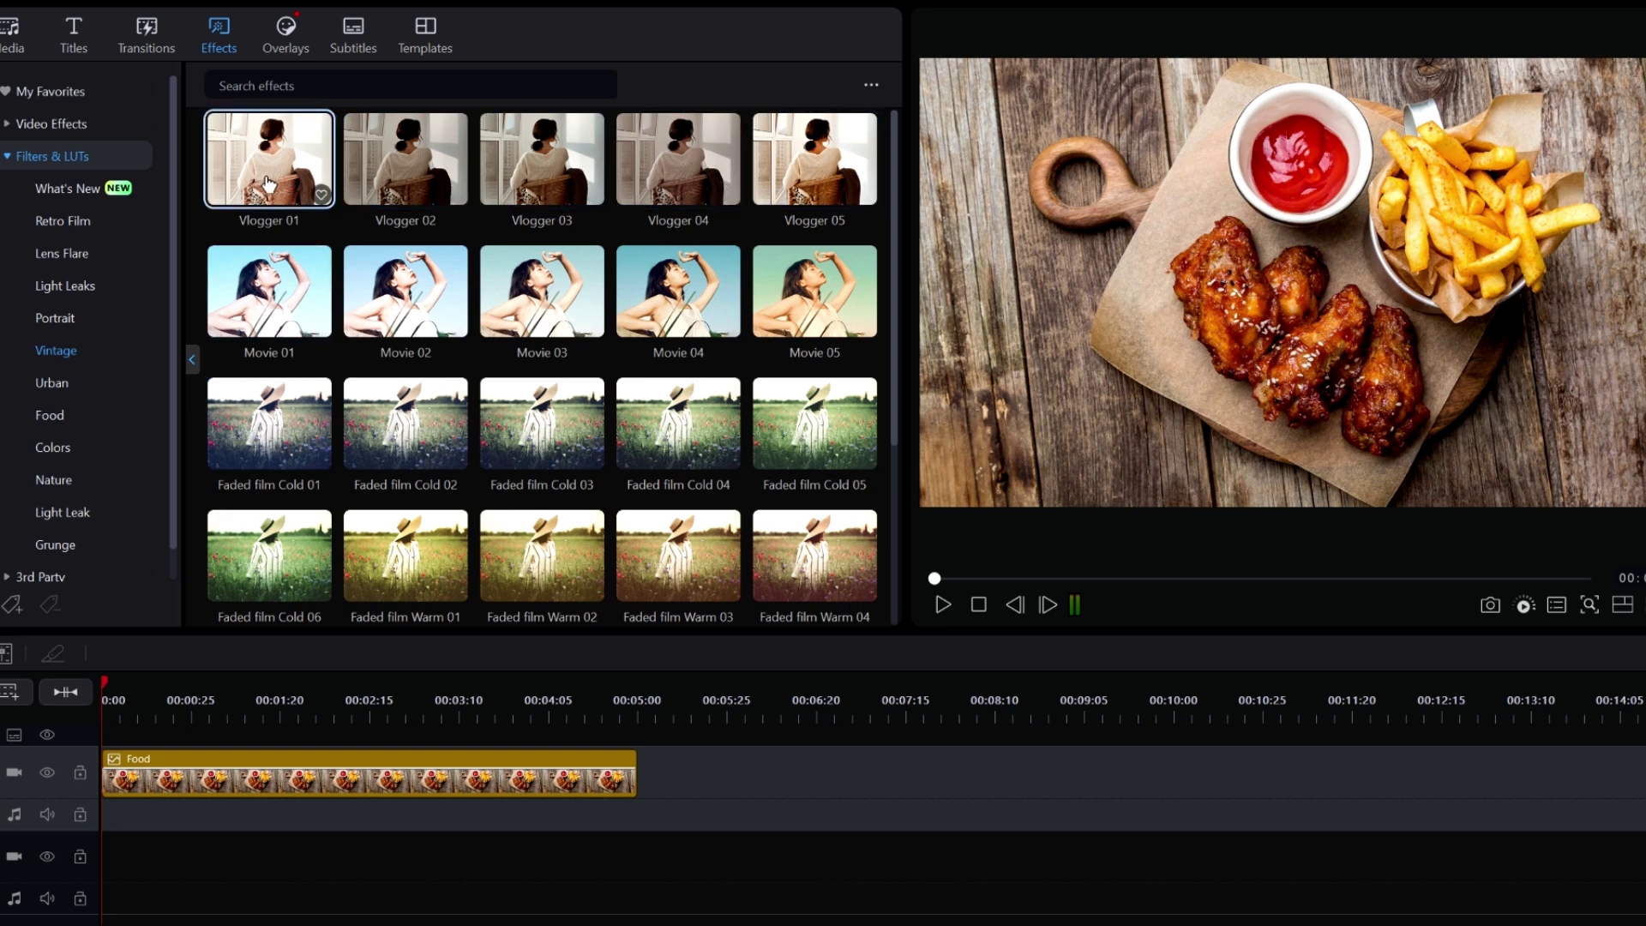
pyautogui.click(238, 774)
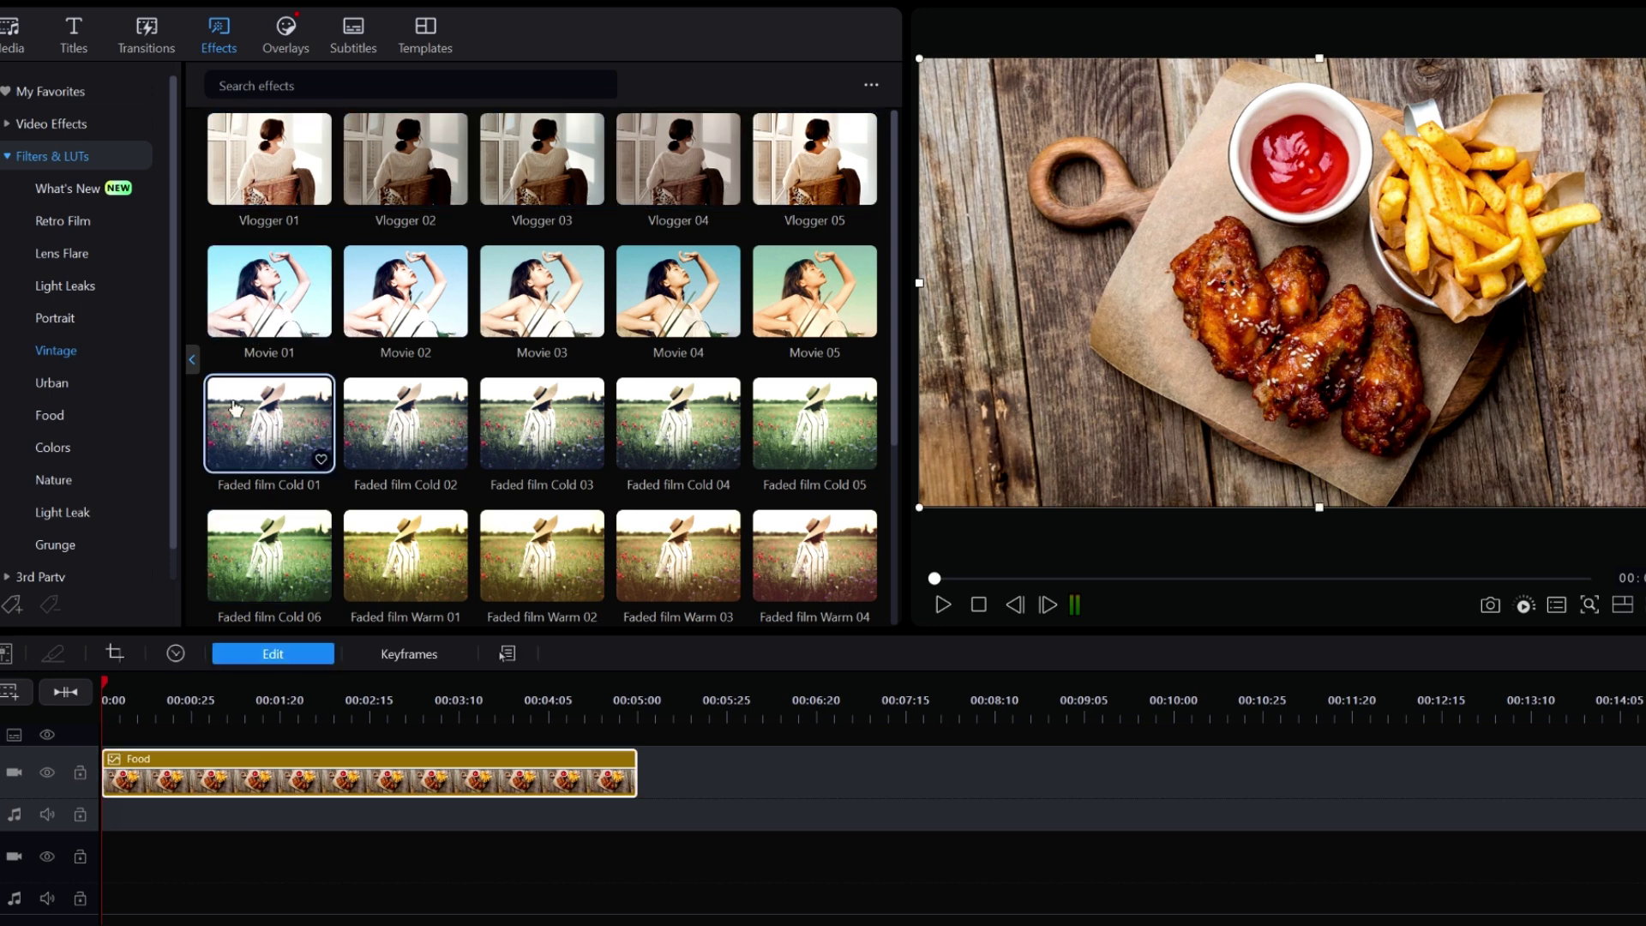
pyautogui.click(277, 174)
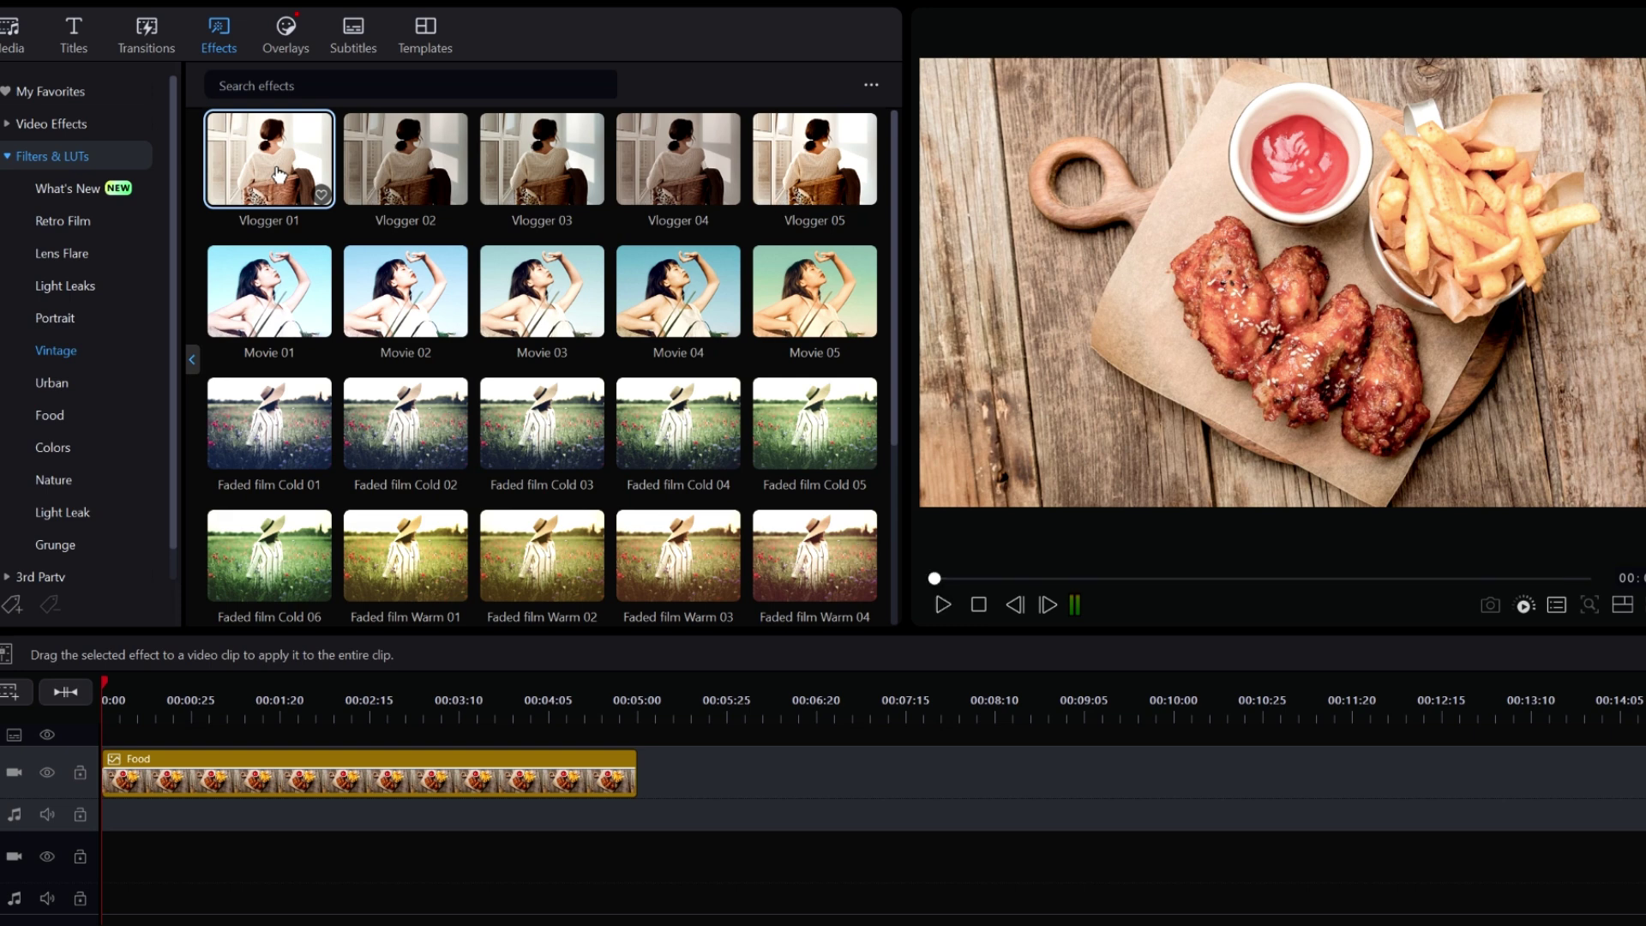
pyautogui.click(405, 163)
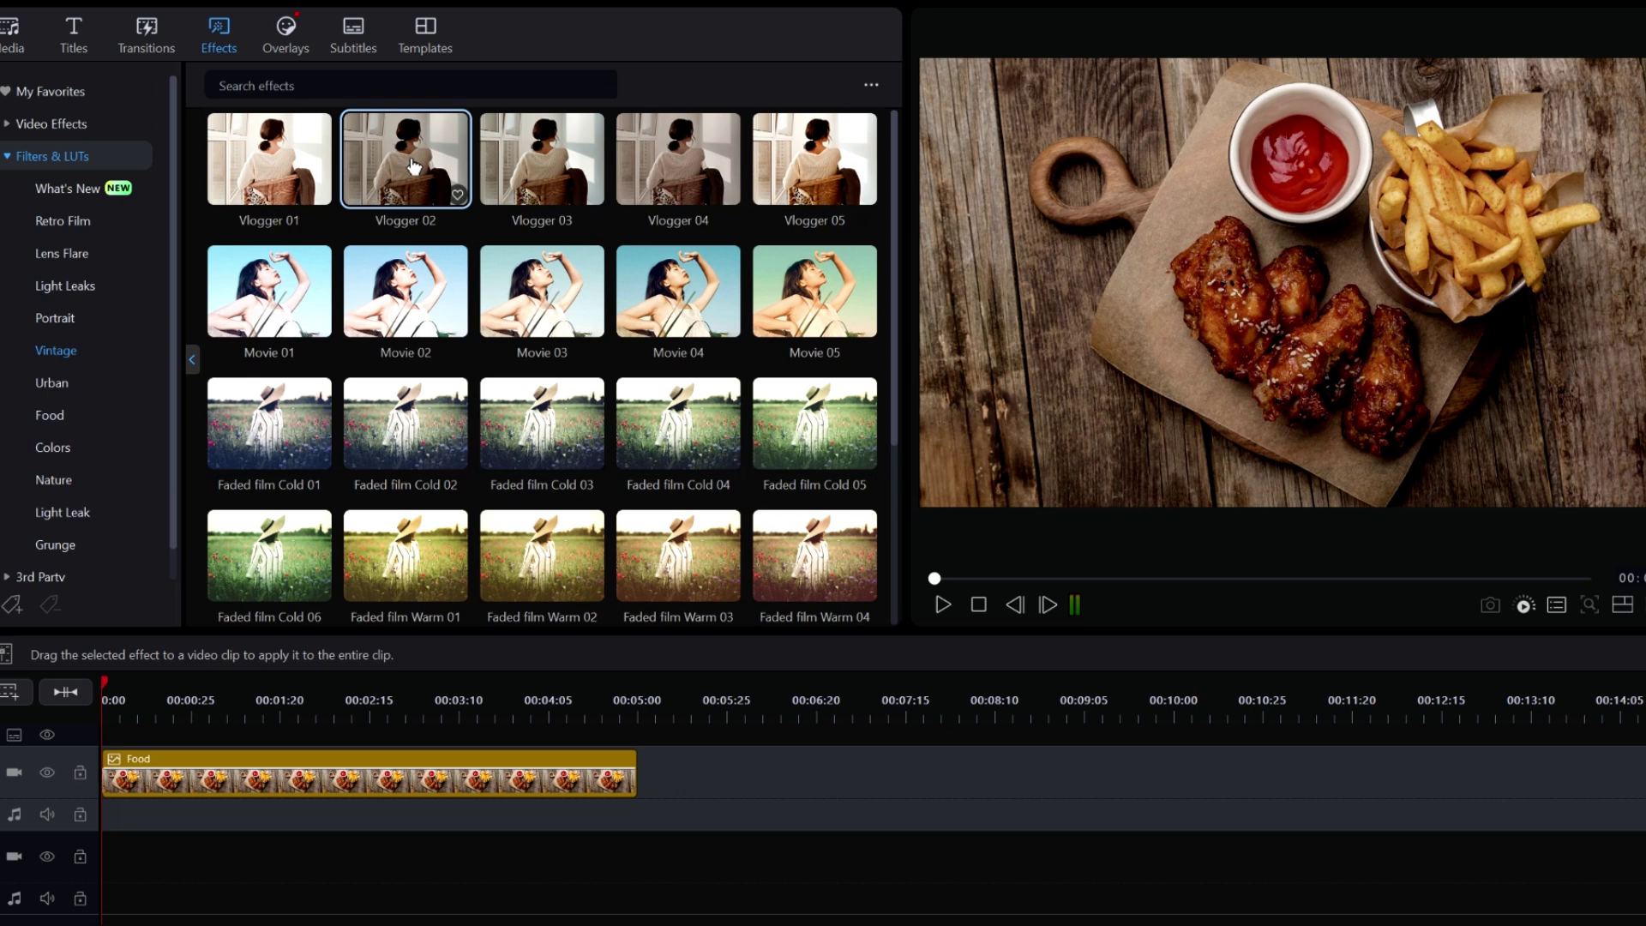
pyautogui.click(548, 163)
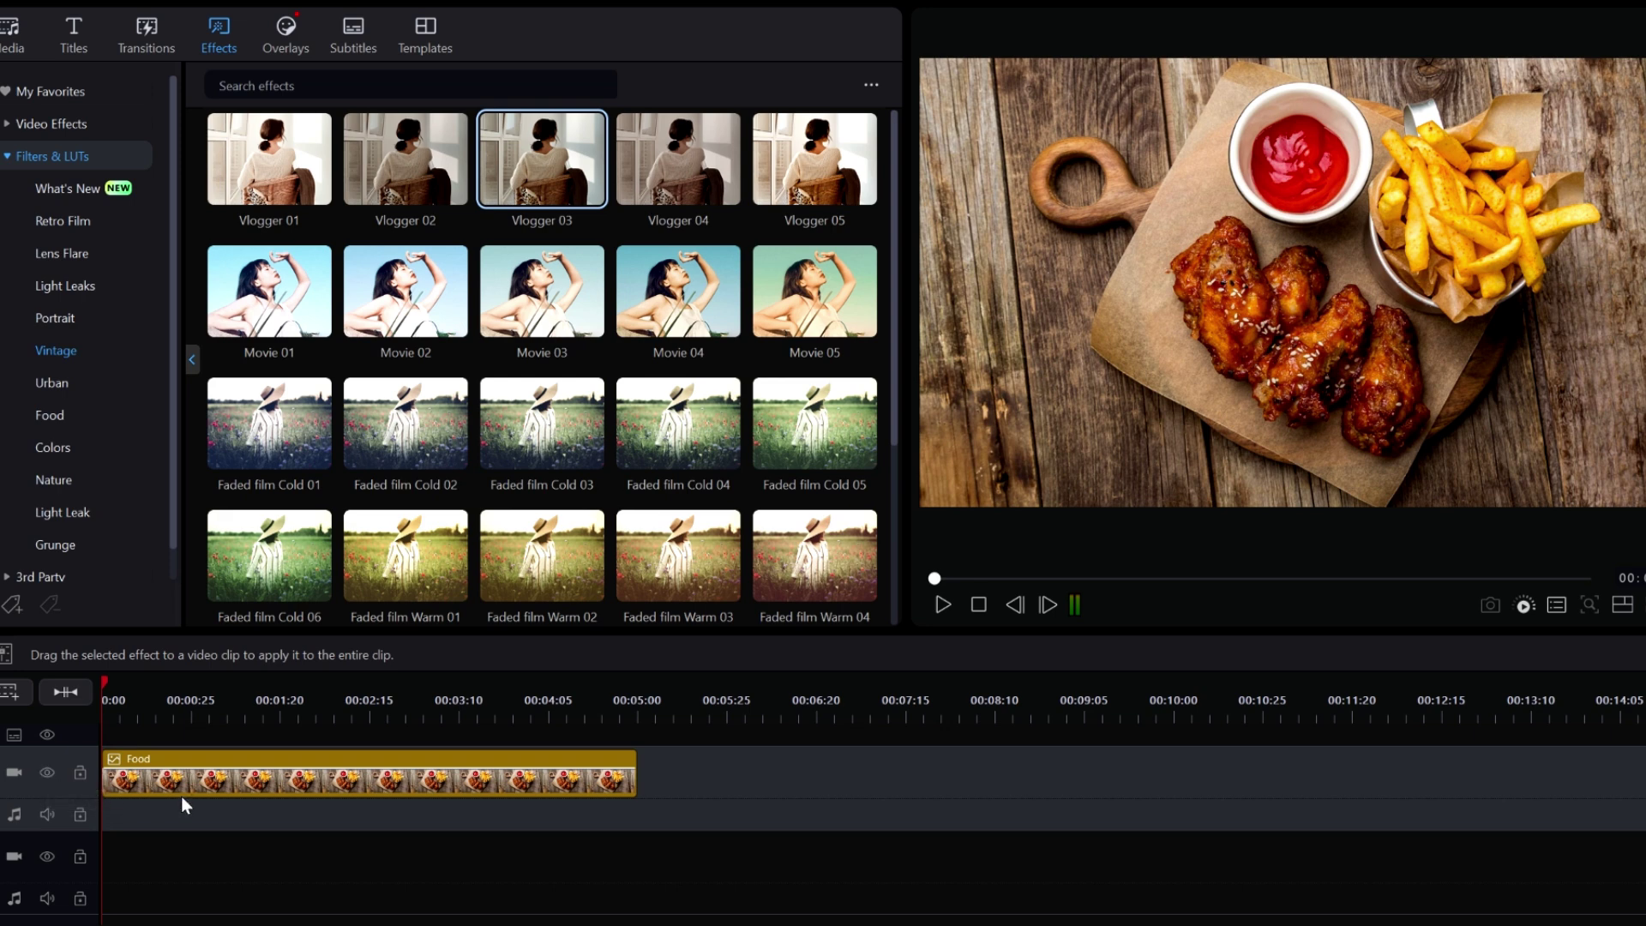
pyautogui.click(213, 787)
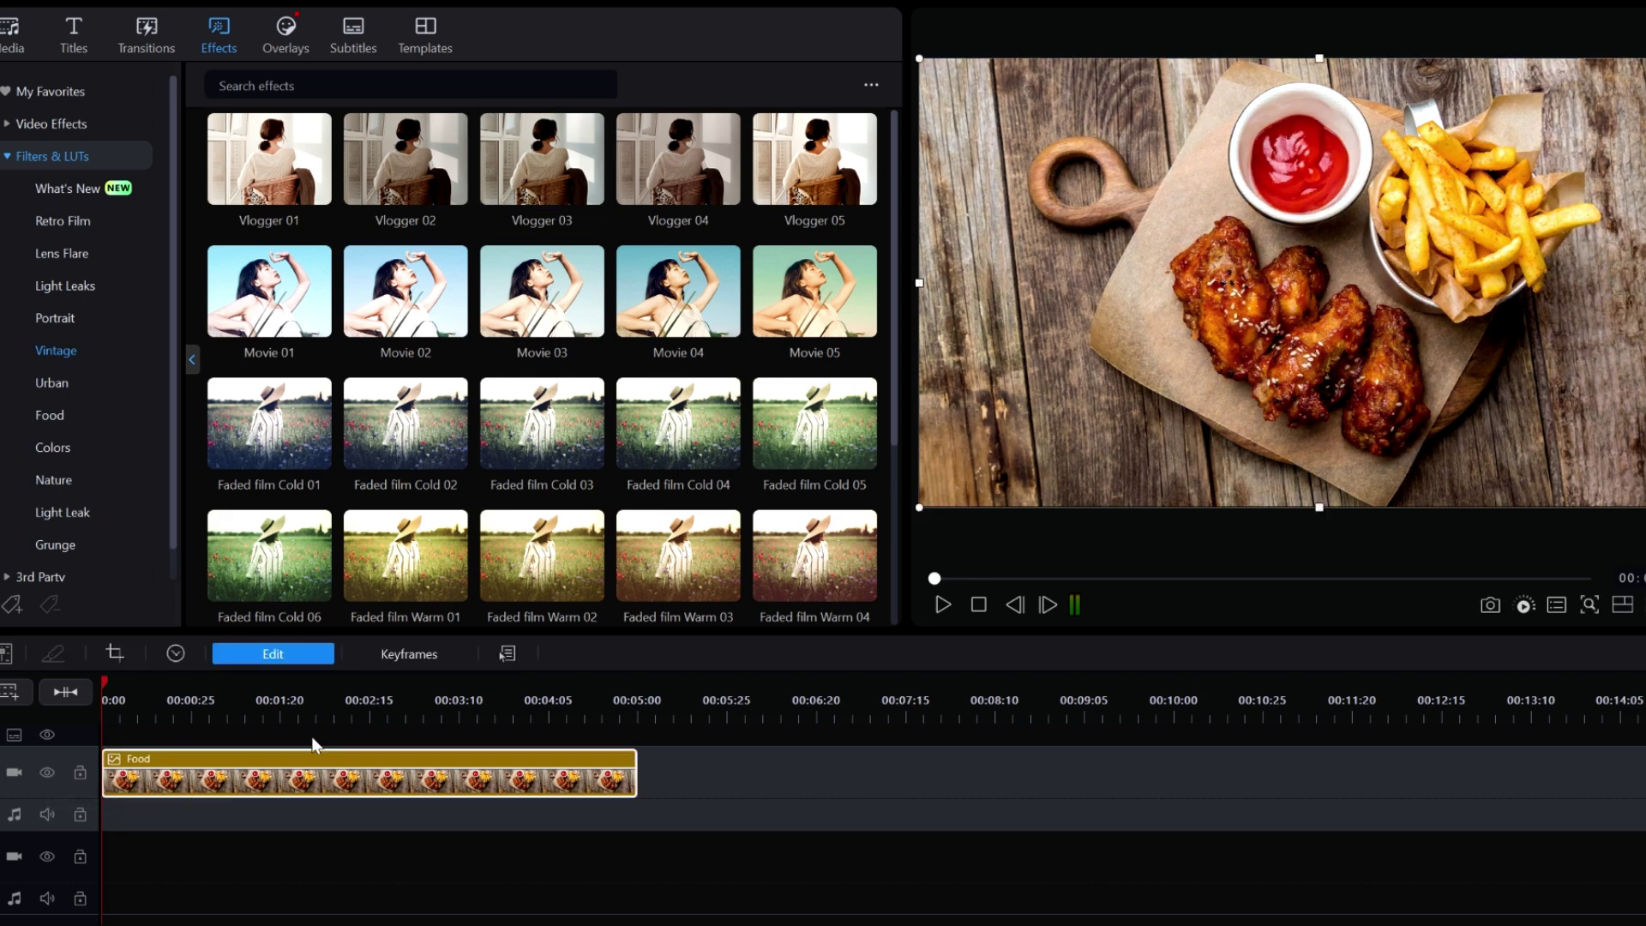
pyautogui.click(290, 658)
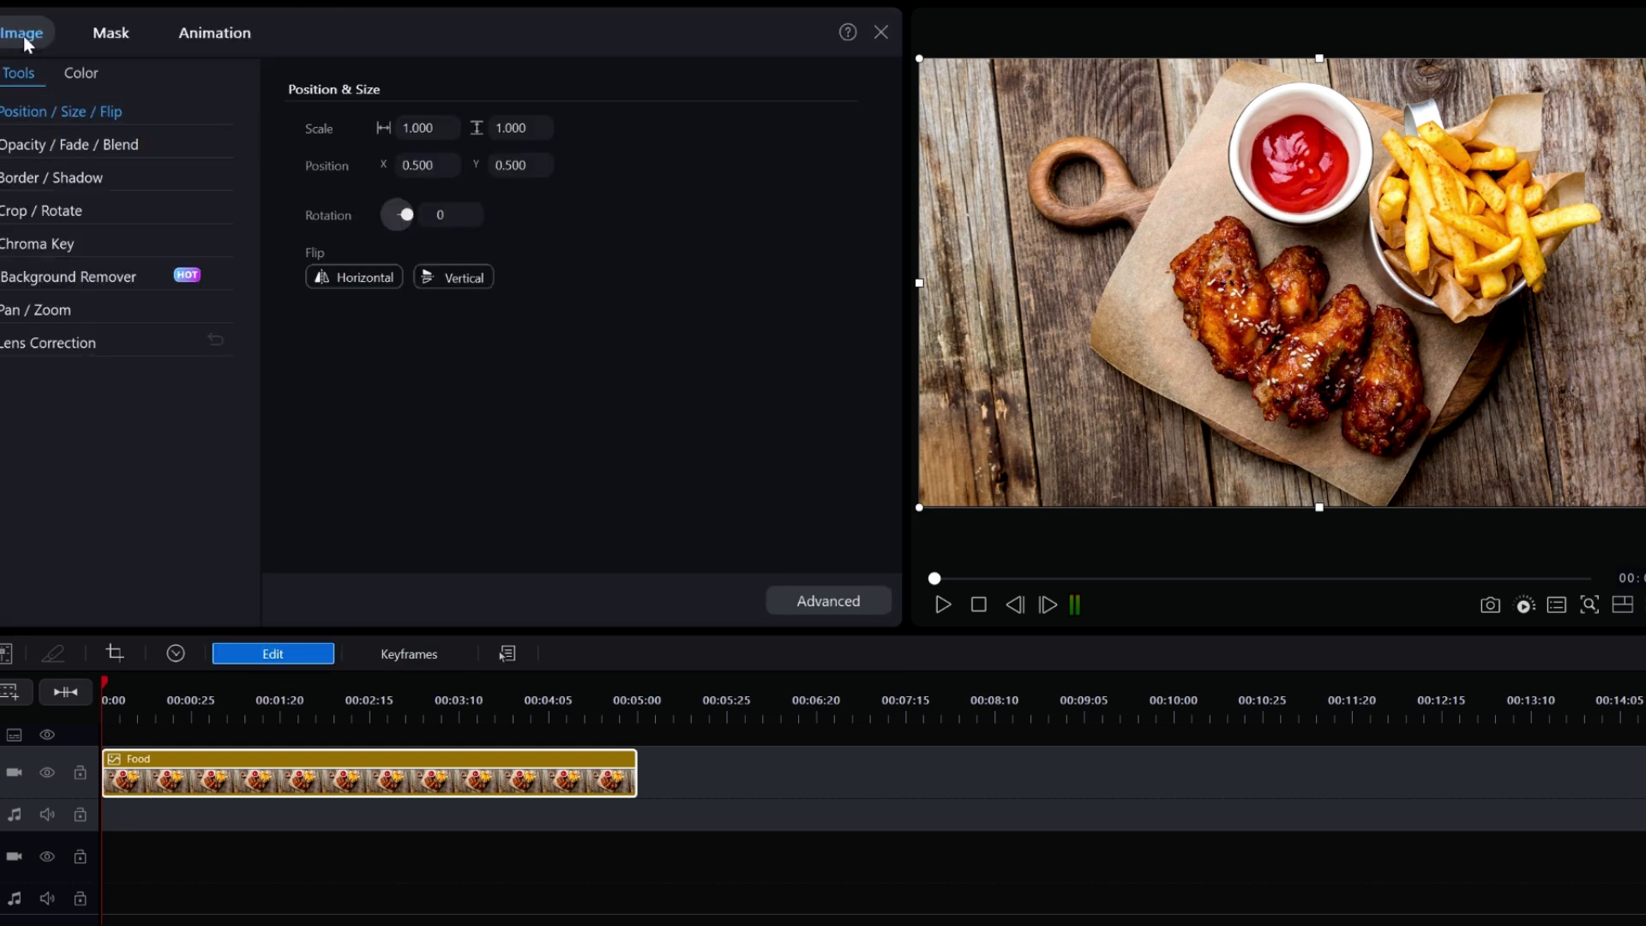
pyautogui.click(86, 75)
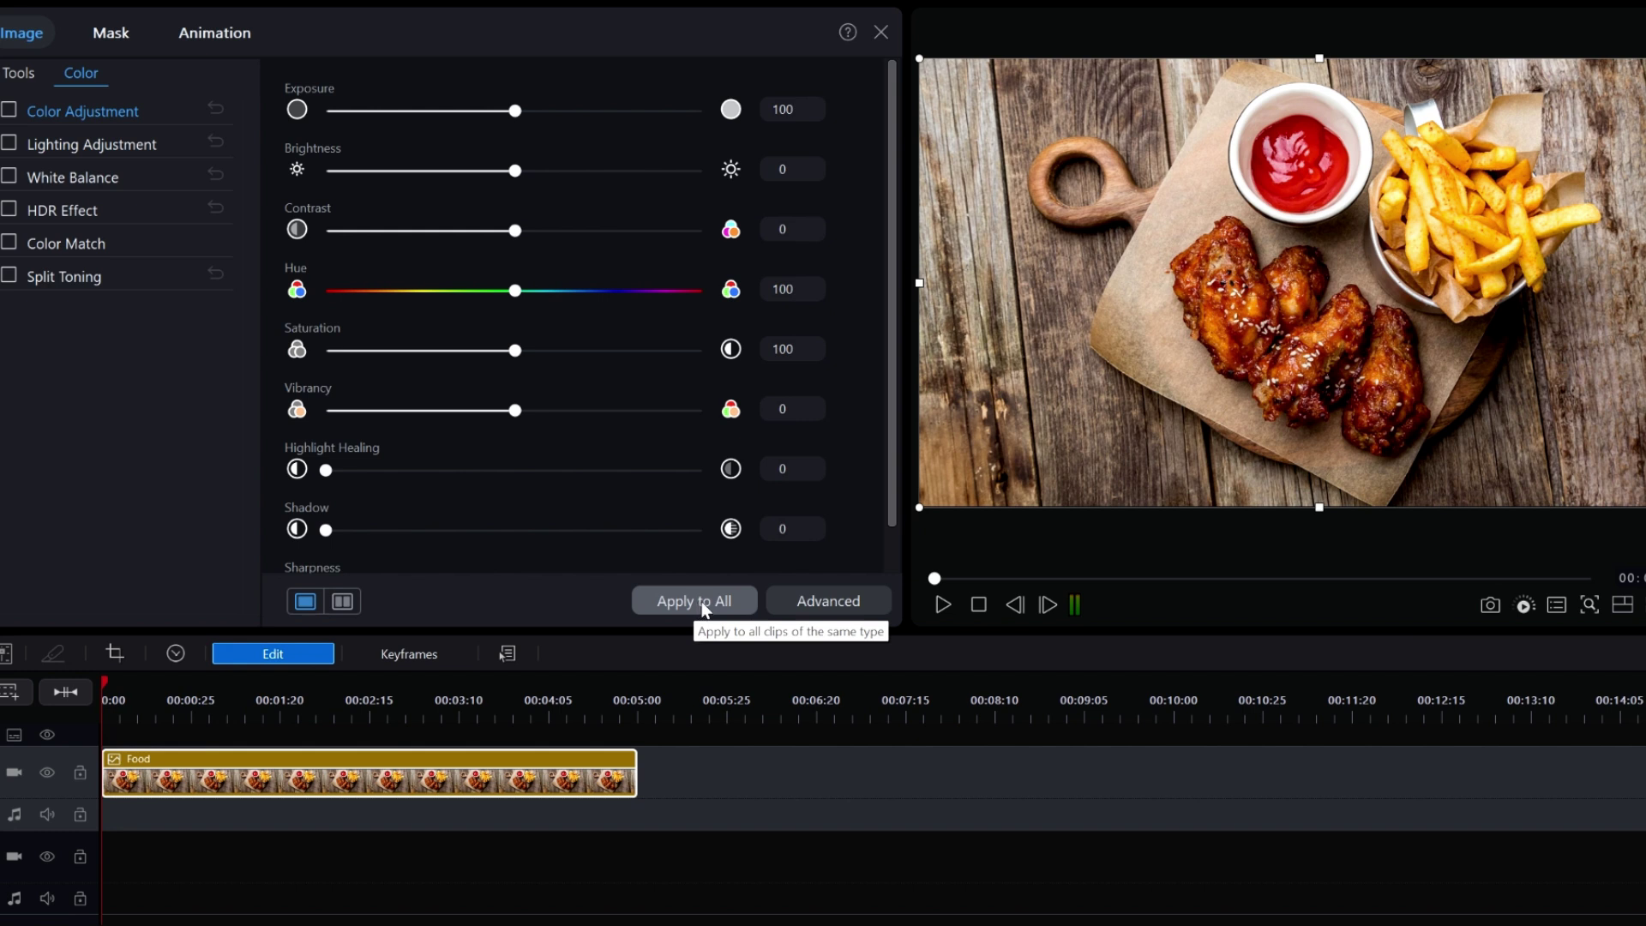
pyautogui.click(881, 34)
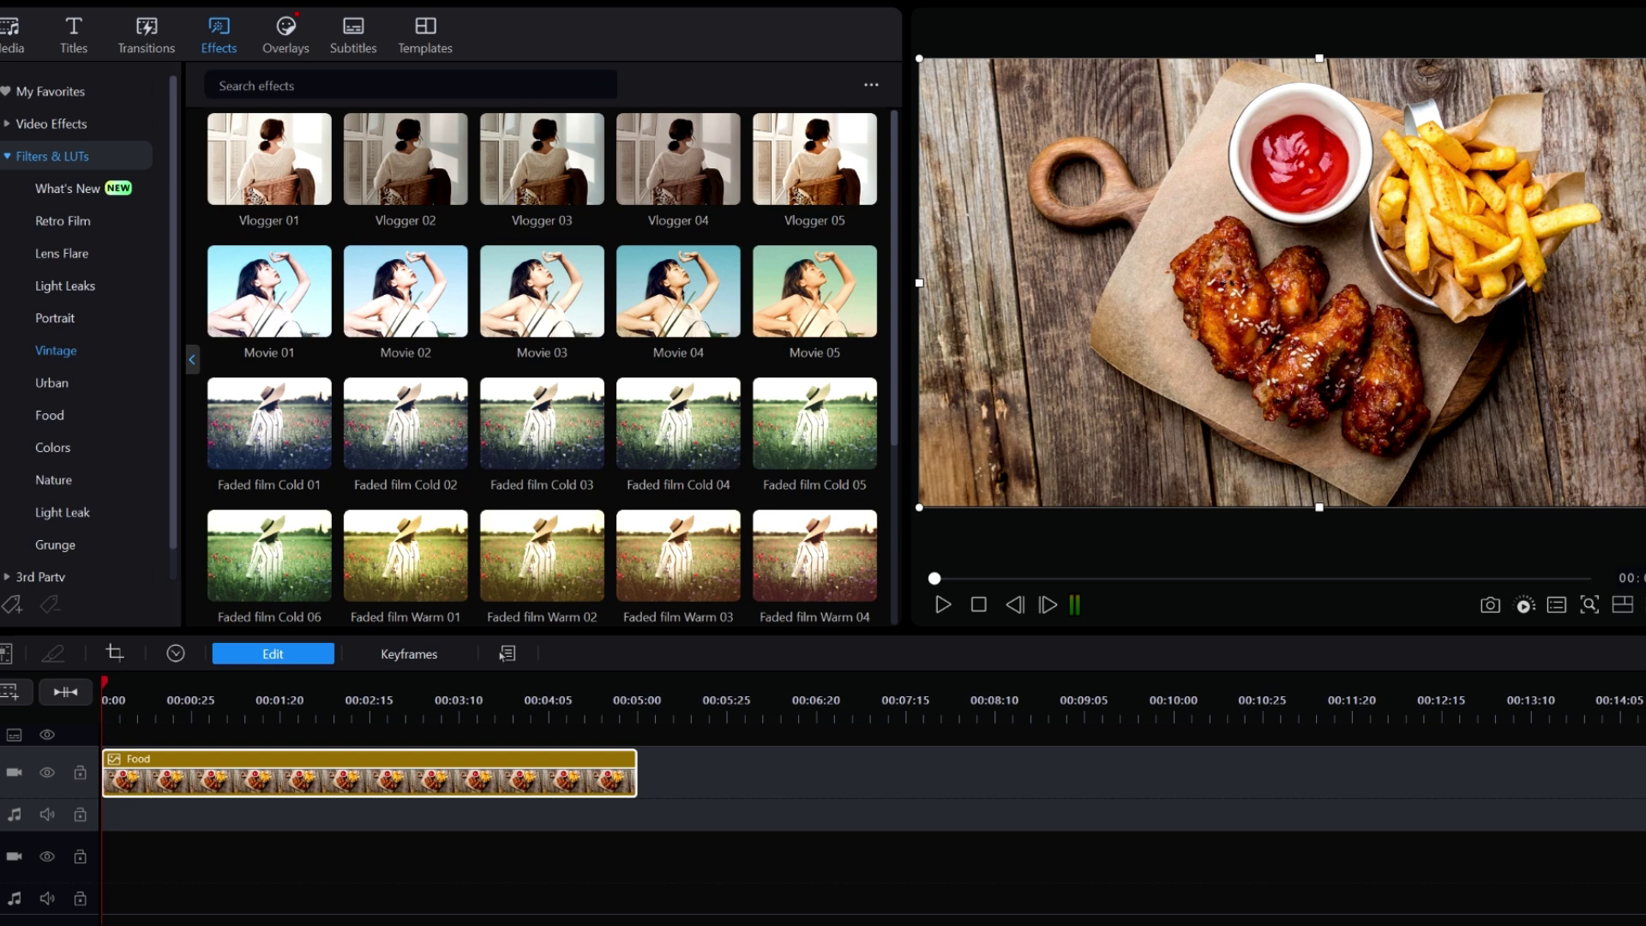
# Back in Titles under What's New, preview Call-Out 40 and right-click it for options.
pyautogui.click(69, 34)
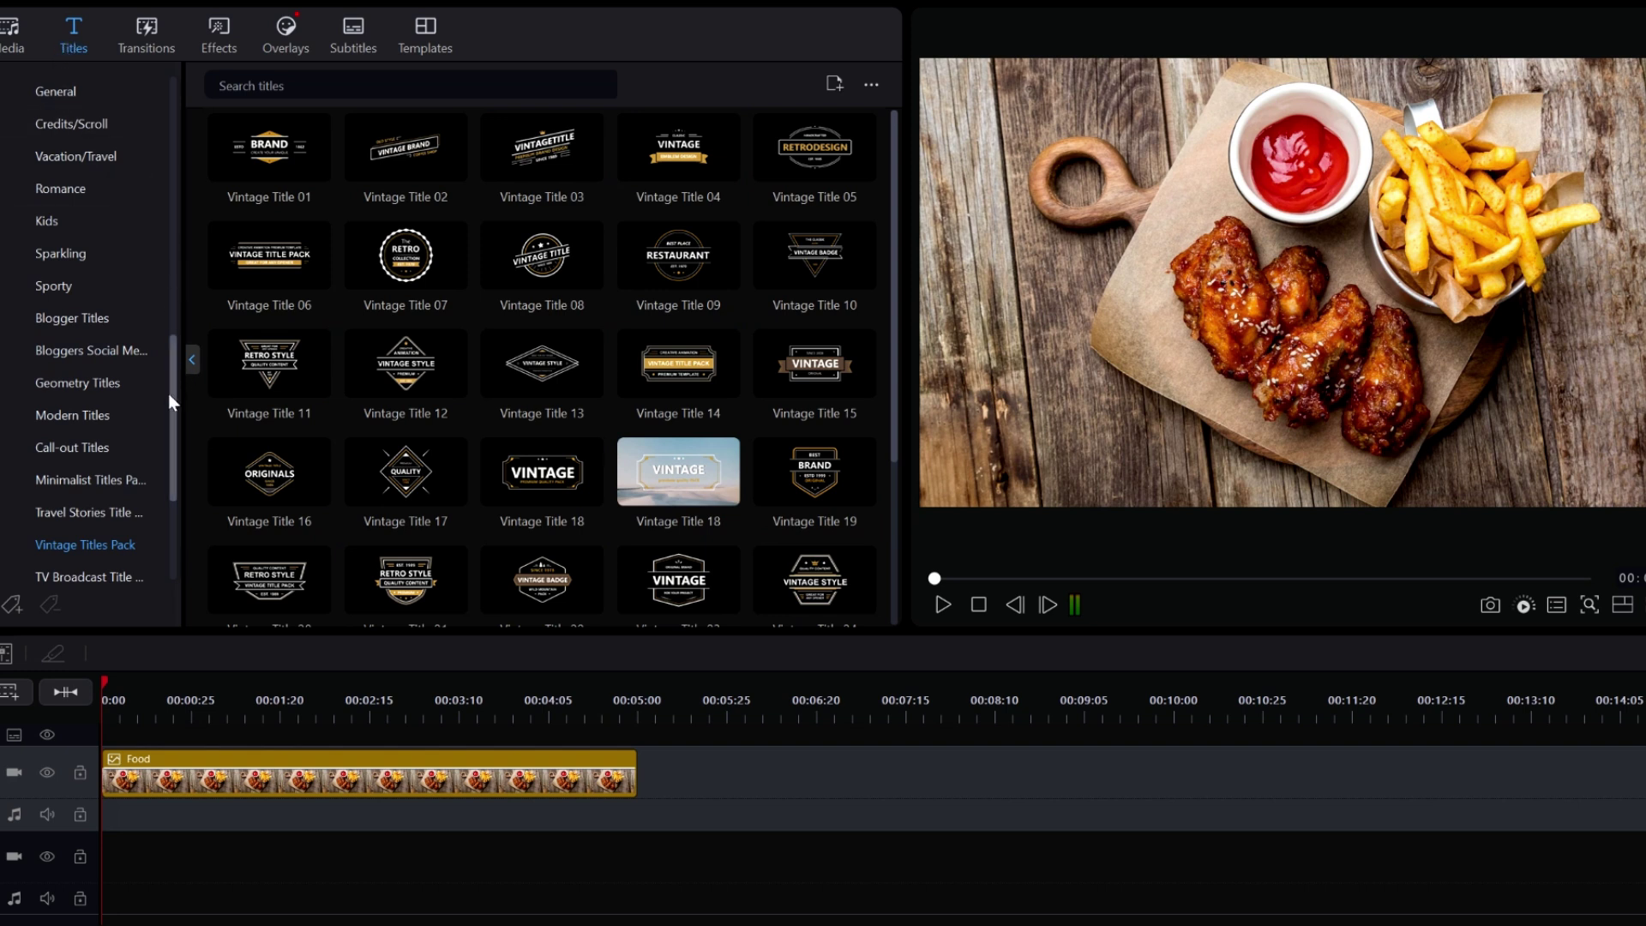
pyautogui.moveTo(171, 390); pyautogui.dragTo(170, 122)
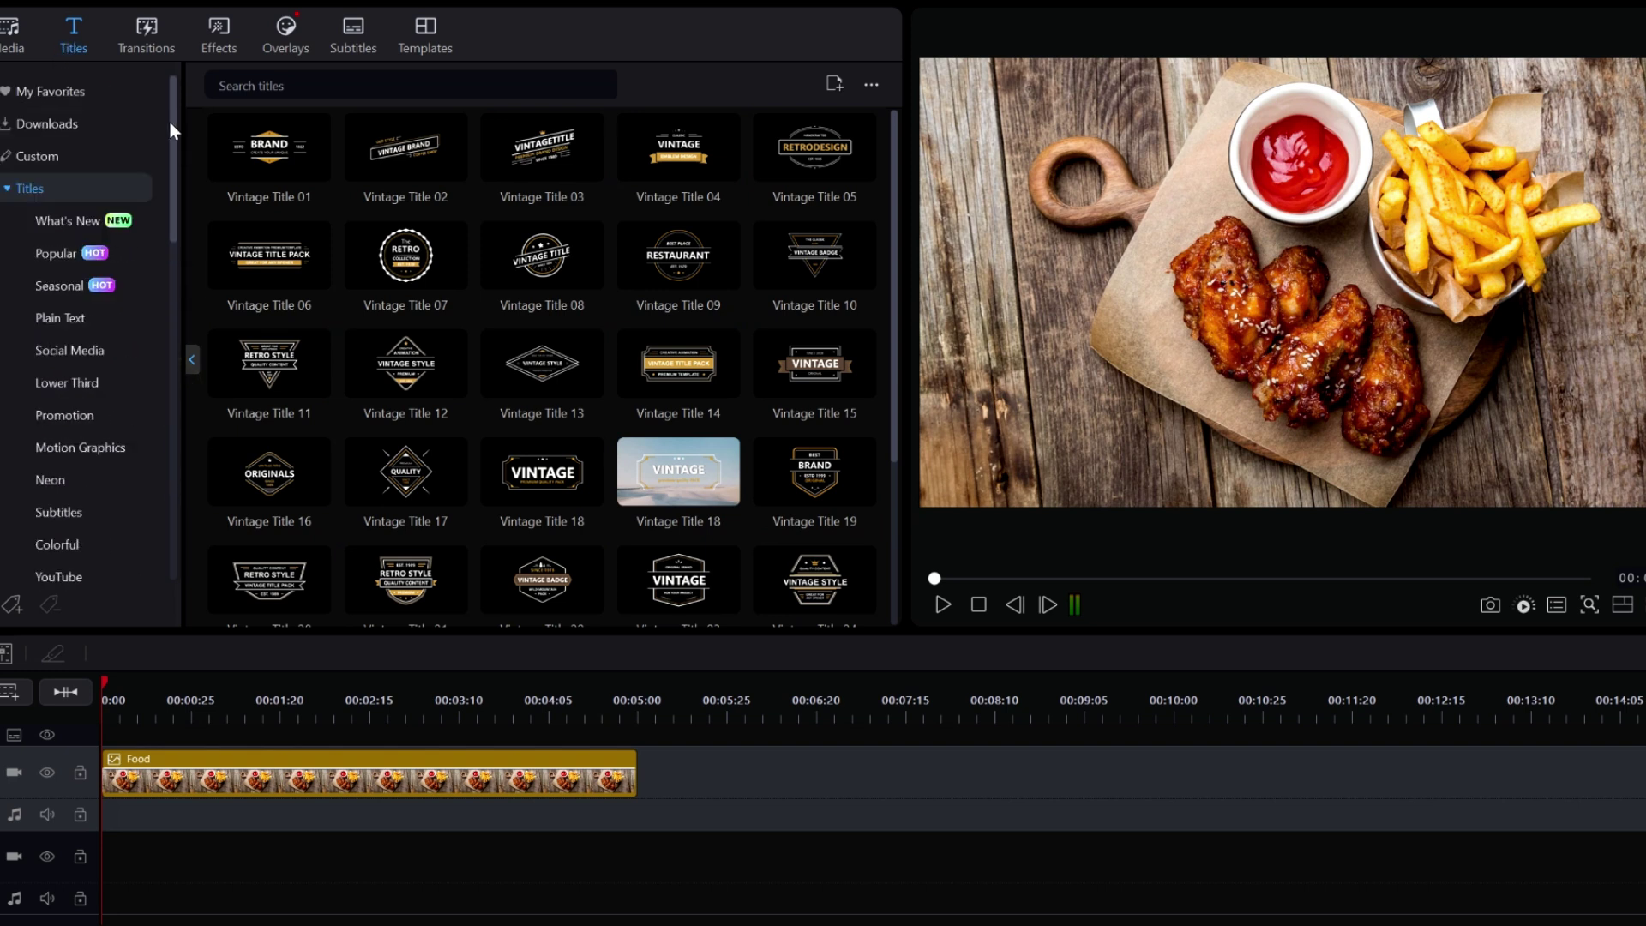
pyautogui.click(65, 225)
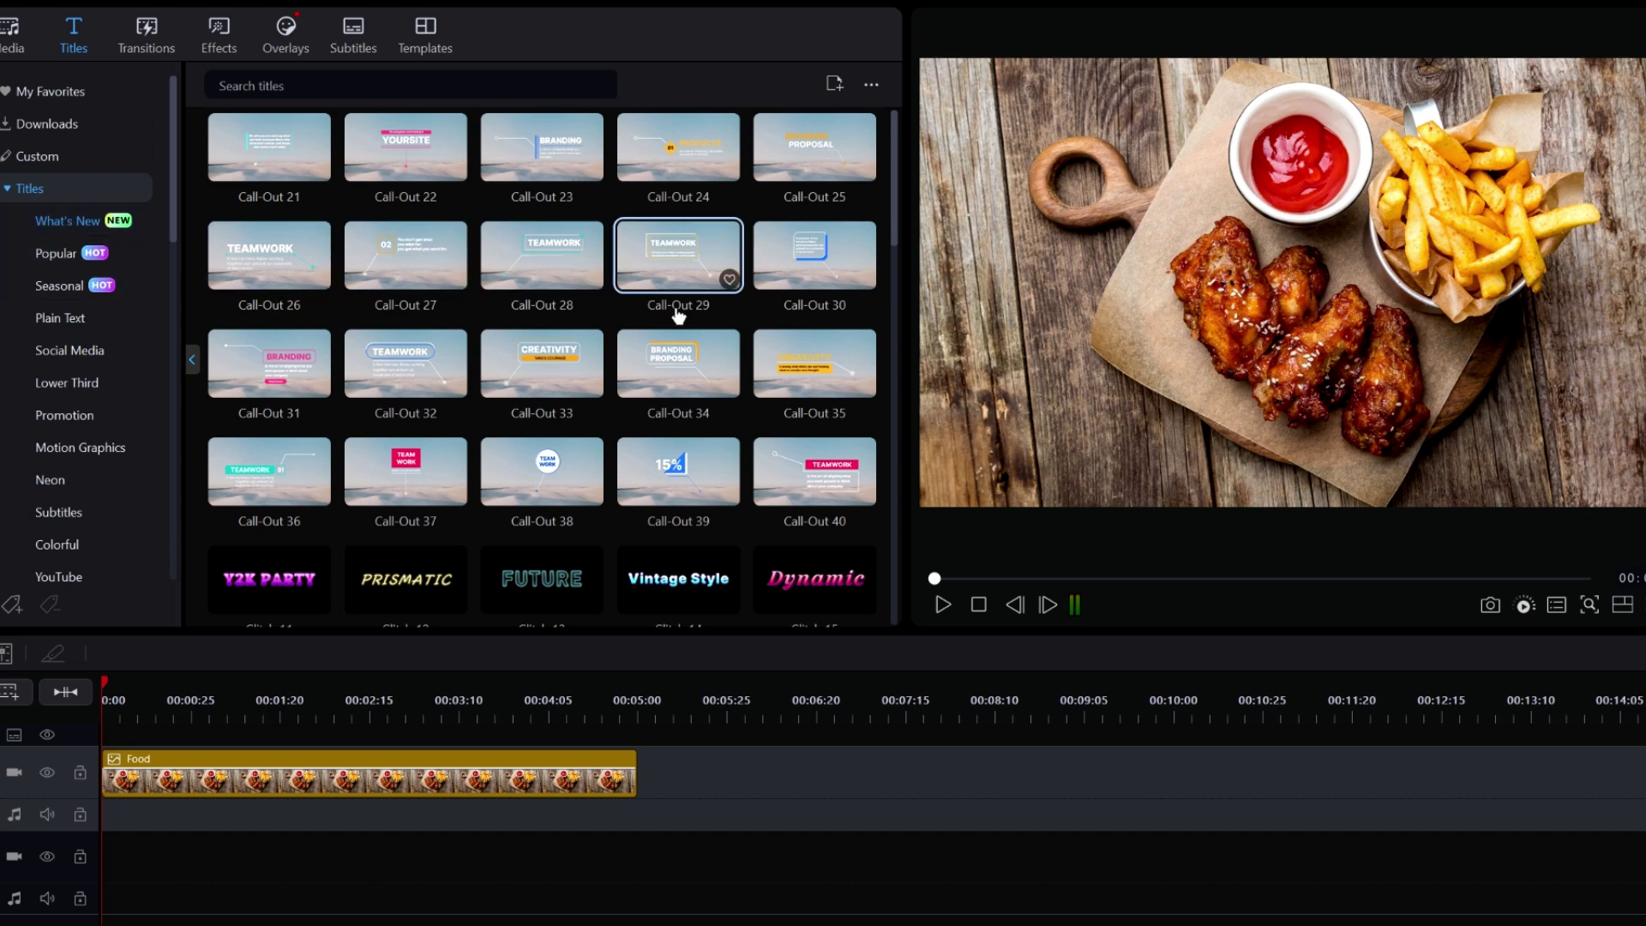
pyautogui.click(815, 481)
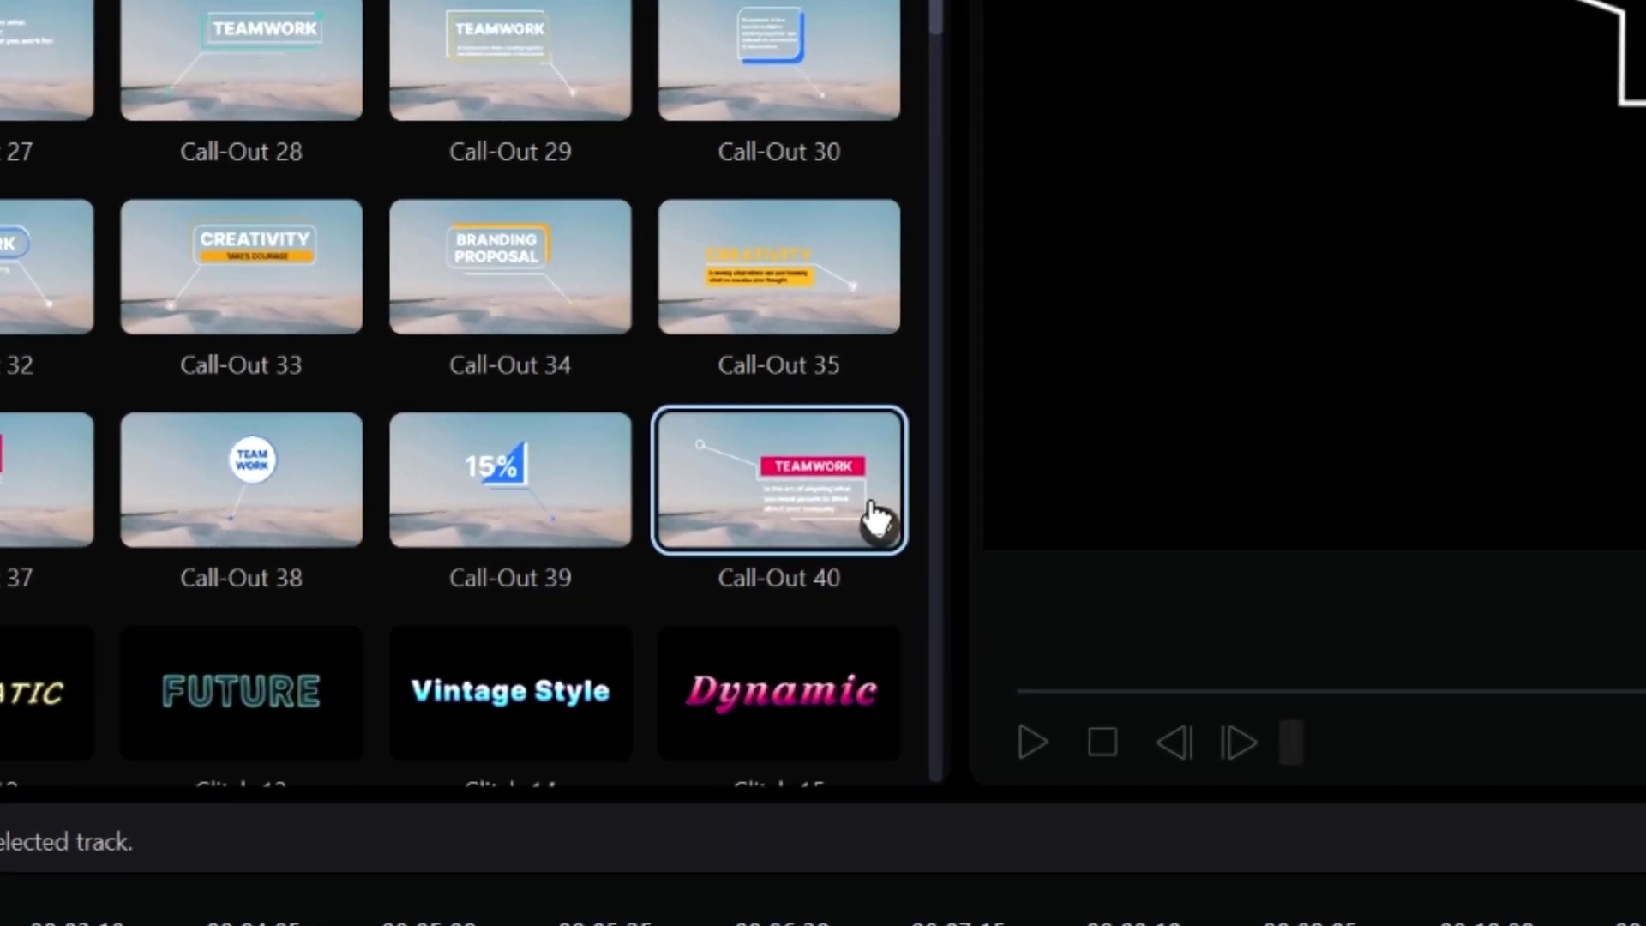
pyautogui.rightClick(786, 518)
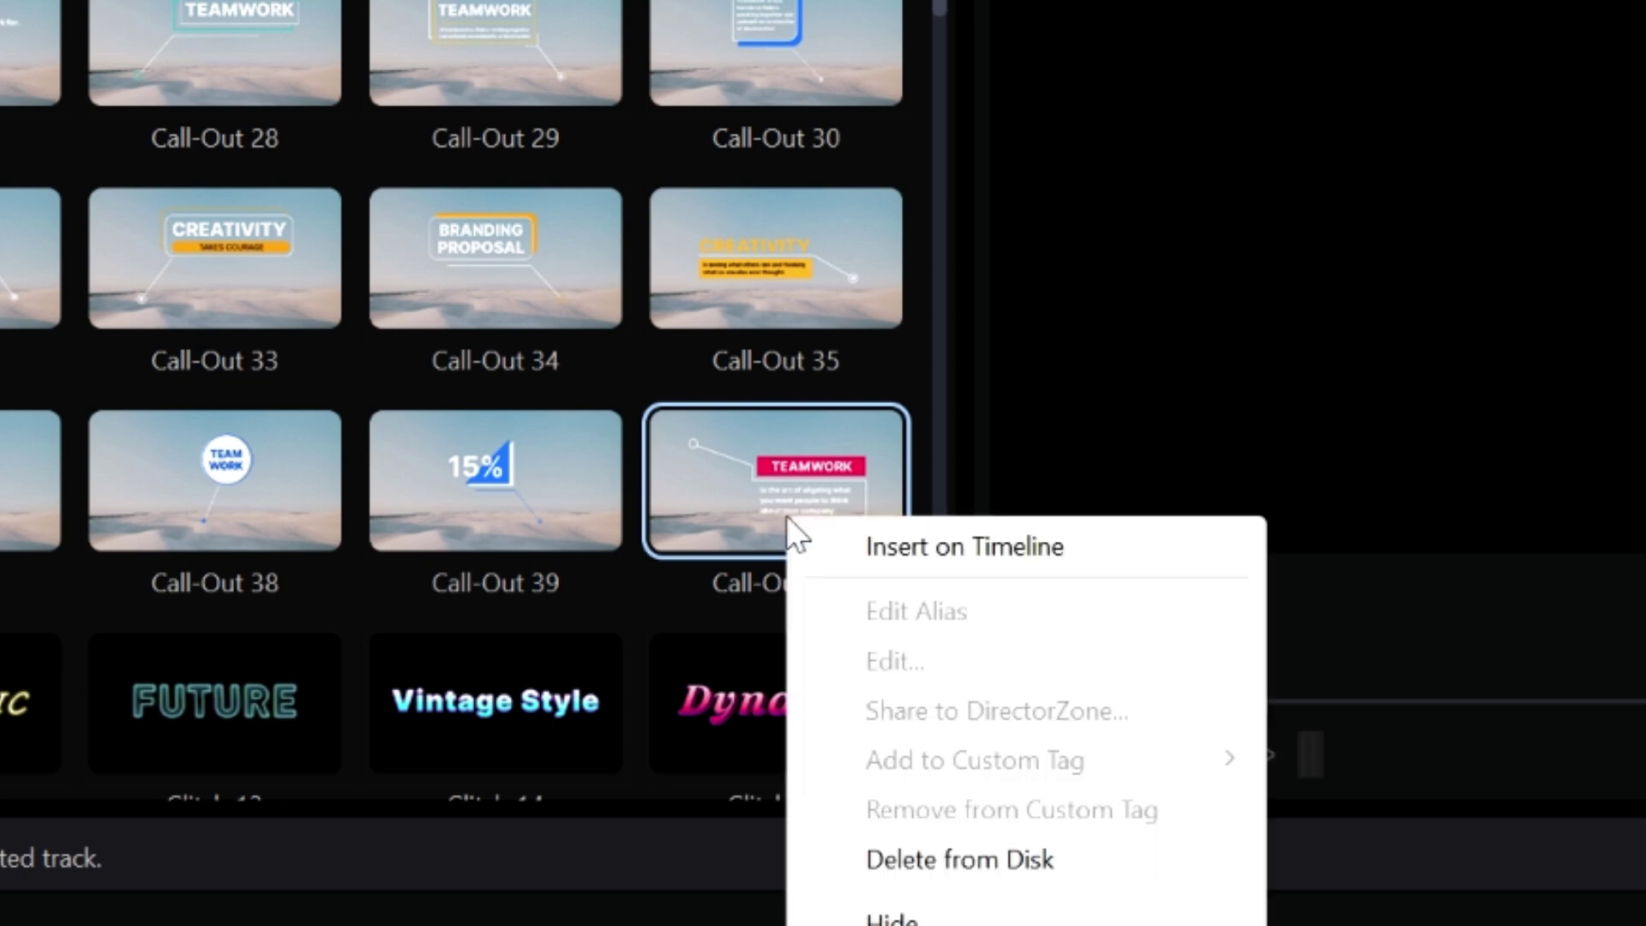